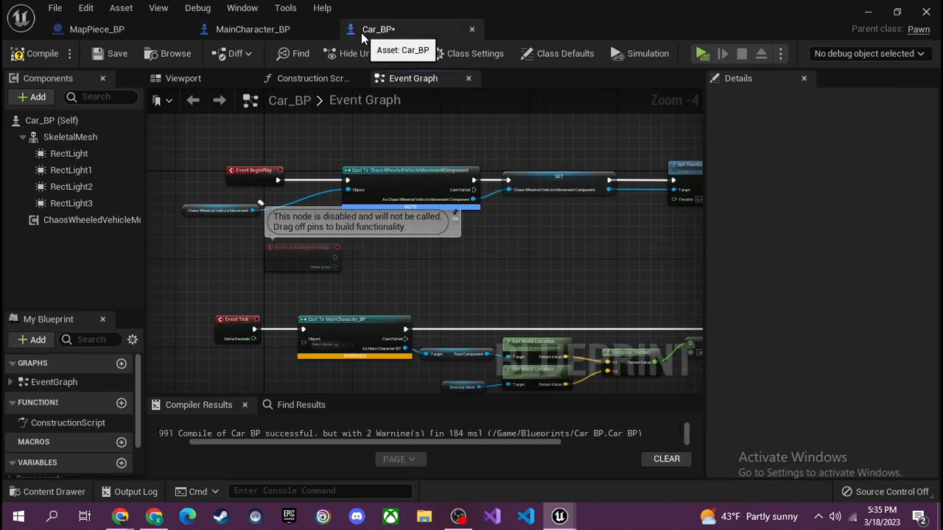
Try to assign a car asset to the Object input of the Cast To MainCharacter_BP node
scroll(479, 226, "up", 5)
left_click(447, 233)
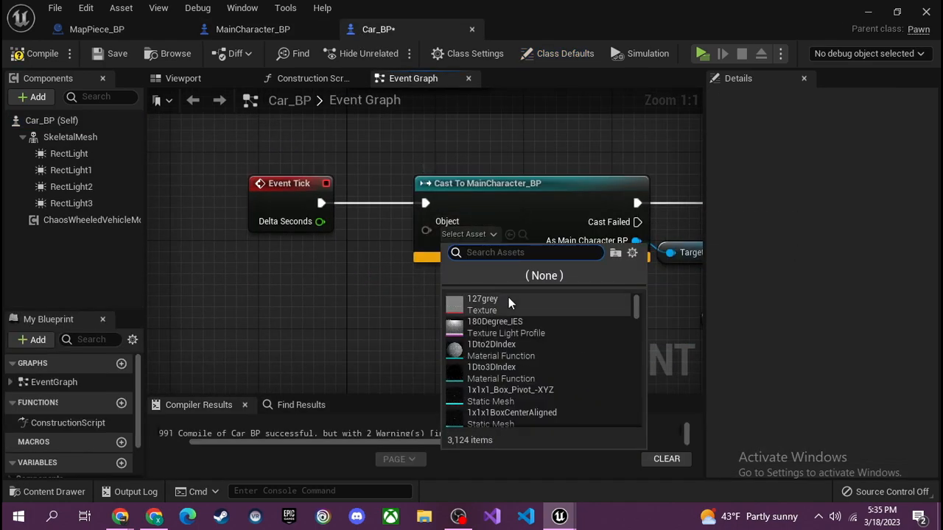
type("car")
left_click(510, 329)
Insert a Cast To Car_BP node between Event Tick and Cast To MainCharacter_BP, and delete it
left_click_drag(300, 197, 359, 201)
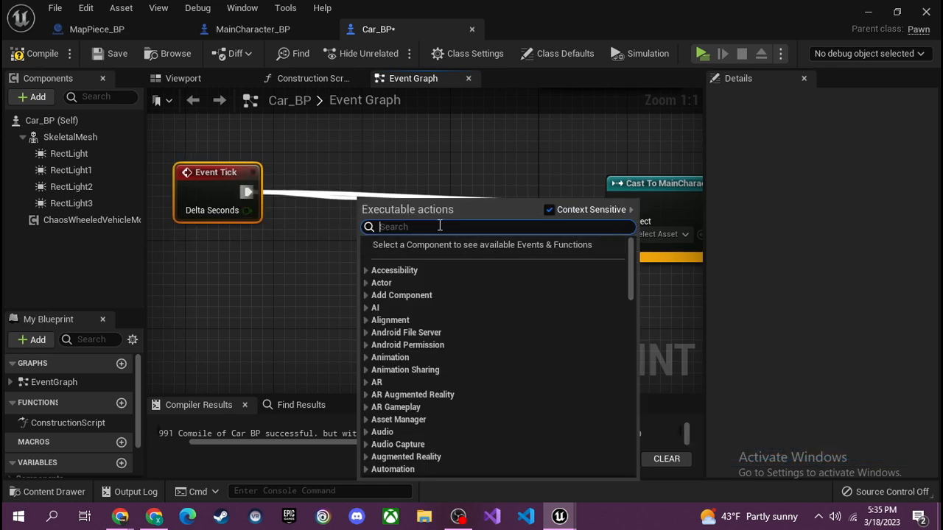
type("cas")
scroll(493, 287, "up", 1)
type("t to car")
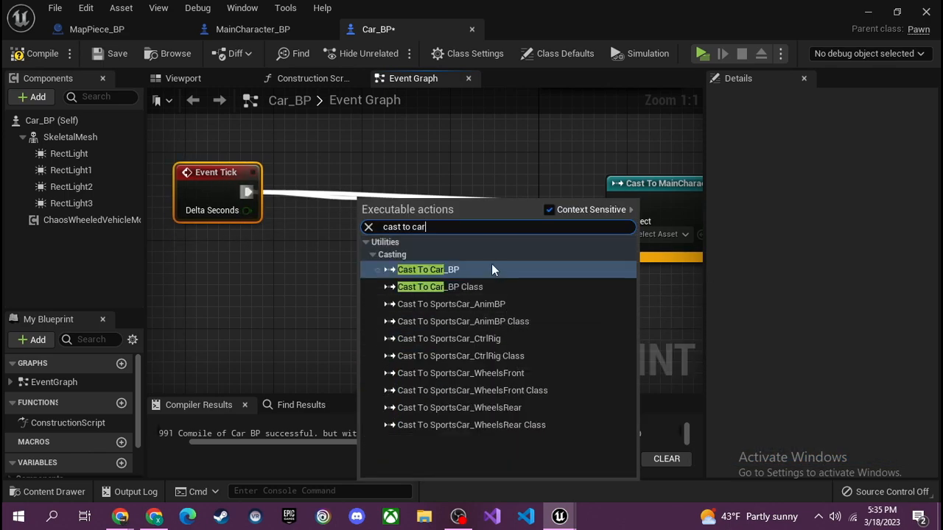
left_click(491, 268)
left_click_drag(427, 215, 472, 194)
right_click_drag(524, 181, 379, 202)
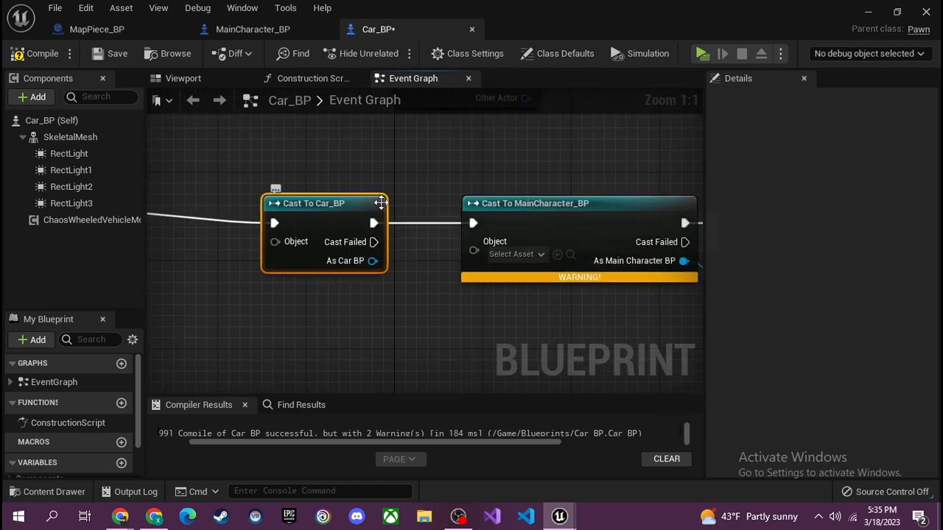
key("Delete")
Try a Cast To Car_BP Class node after Event Tick as the source for the MainCharacter_BP cast's Object input, and delete it
left_click_drag(474, 246, 419, 247)
type("car")
right_click_drag(343, 210, 612, 232)
left_click_drag(372, 233, 482, 252)
type("cast to car")
left_click(578, 308)
right_click_drag(575, 277, 324, 210)
left_click_drag(409, 249, 506, 238)
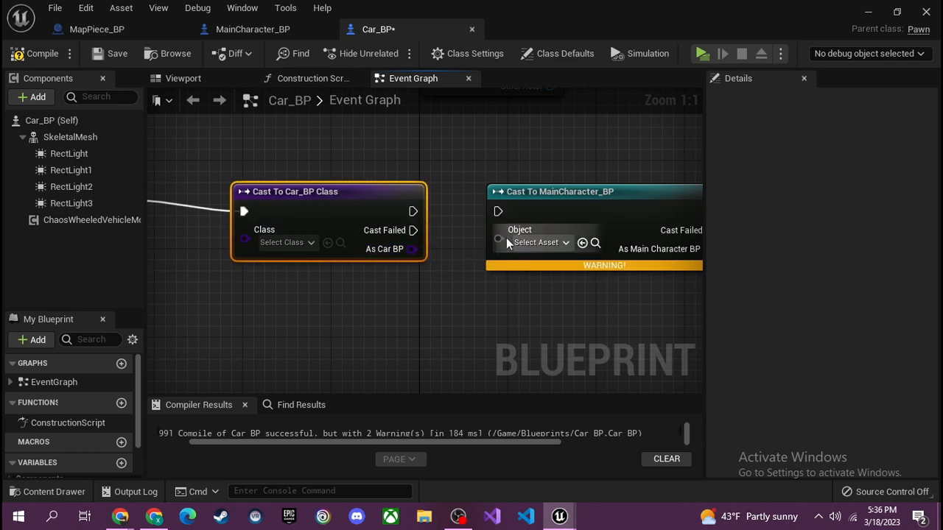
left_click(279, 243)
left_click(278, 250)
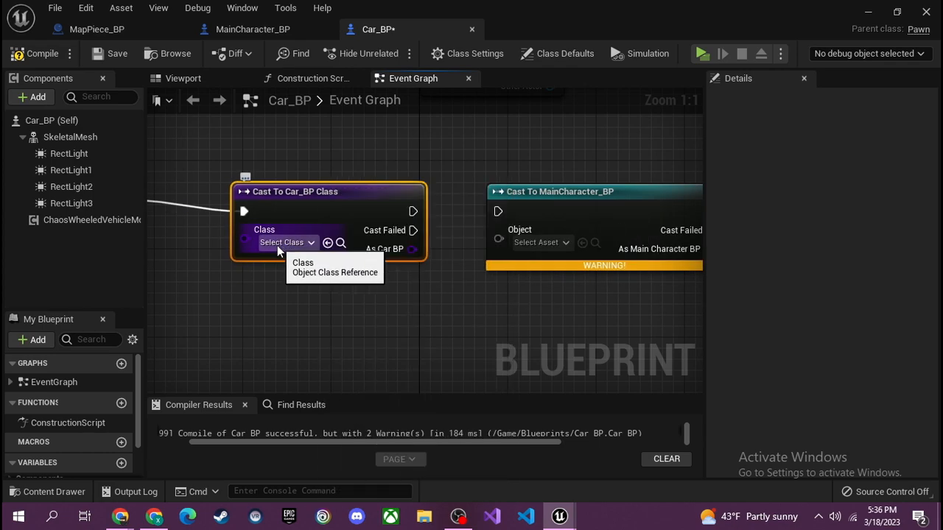
key("Delete")
Connect a Self reference to the Object input of Cast To MainCharacter_BP and move Event Tick closer to the cast
left_click_drag(498, 239, 409, 253)
type("self")
left_click(525, 280)
right_click_drag(374, 269, 494, 237)
left_click_drag(316, 169, 544, 180)
right_click_drag(266, 136, 367, 141)
left_click_drag(249, 162, 454, 170)
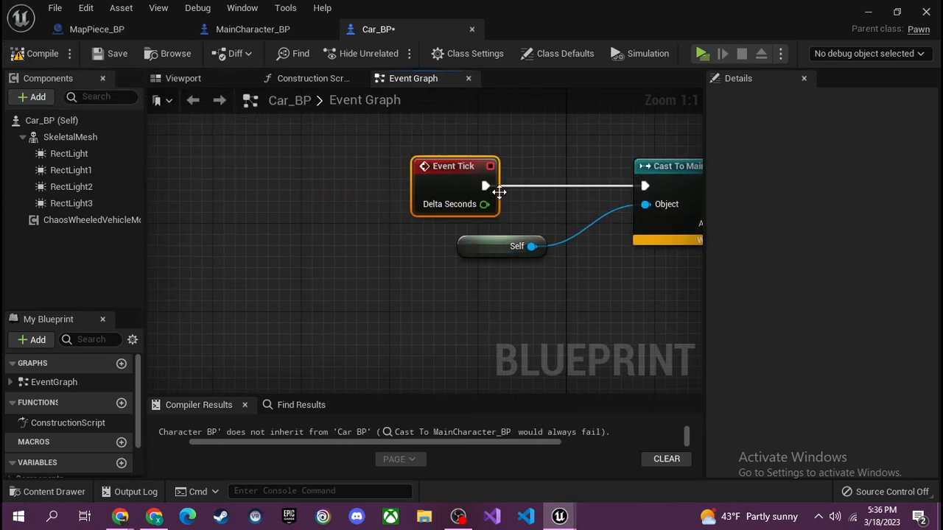
Enlarge the Compiler Results area to read the full compile warnings
left_click_drag(572, 403, 568, 320)
left_click_drag(347, 446, 317, 446)
scroll(406, 257, "down", 3)
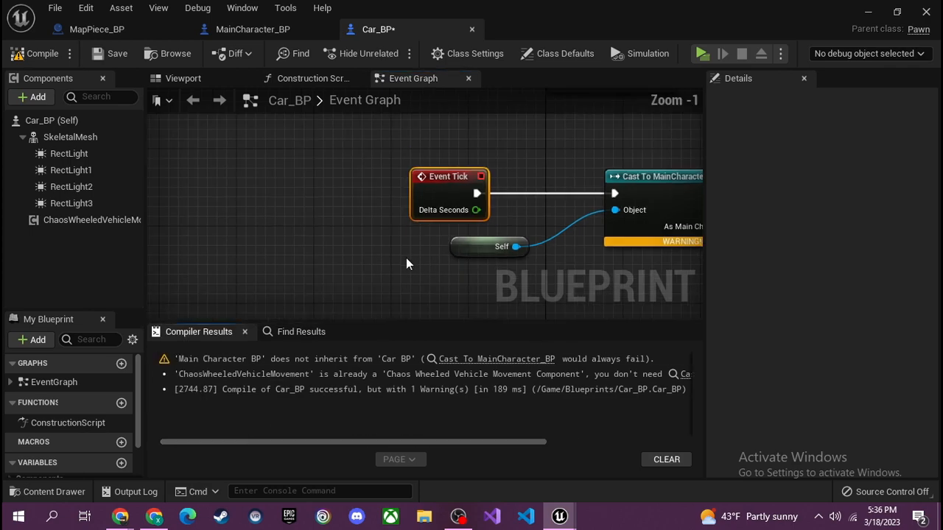
Try a Get Player Character node as the cast's Object input, compile the blueprint, and delete the node
left_click_drag(472, 221, 411, 228)
type("pla")
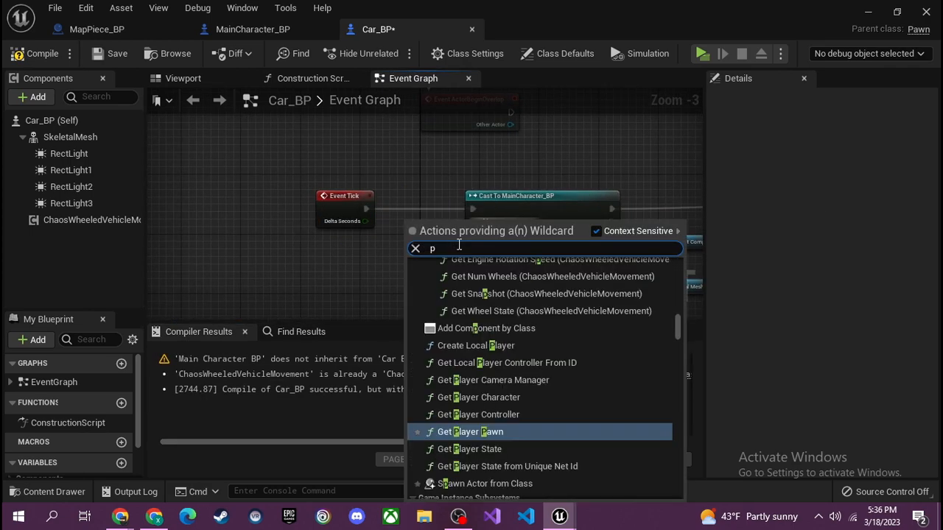
scroll(515, 352, "up", 2)
left_click(545, 311)
left_click_drag(435, 290, 324, 260)
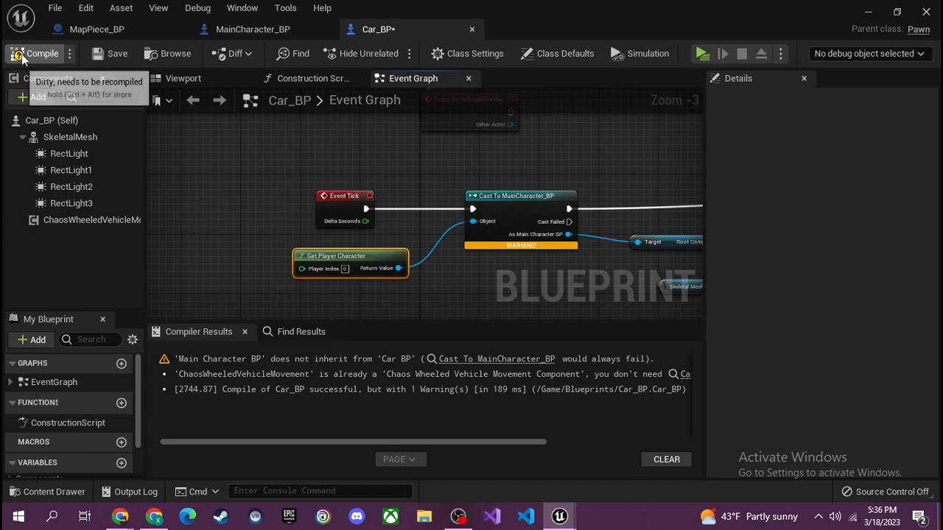
left_click(30, 56)
key("Delete")
Reconnect a new Get Player Character node to the Object input of Cast To MainCharacter_BP and recompile
left_click_drag(473, 222, 387, 271)
type("char")
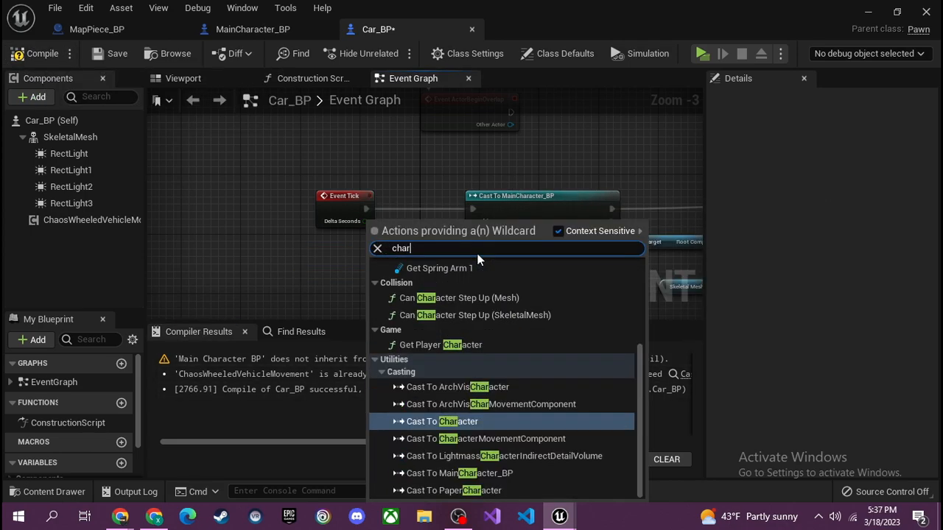
left_click(505, 337)
left_click_drag(328, 264, 305, 264)
left_click(29, 53)
Search for another character source for the cast's Object input and remove the Get Player Character node
left_click_drag(472, 222, 412, 227)
type("character")
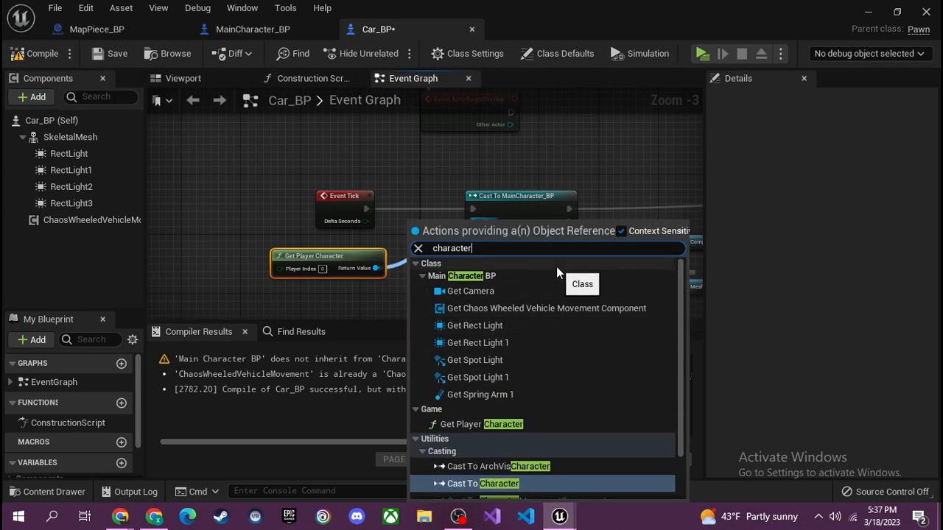
left_click(313, 241)
left_click(318, 257)
key("Delete")
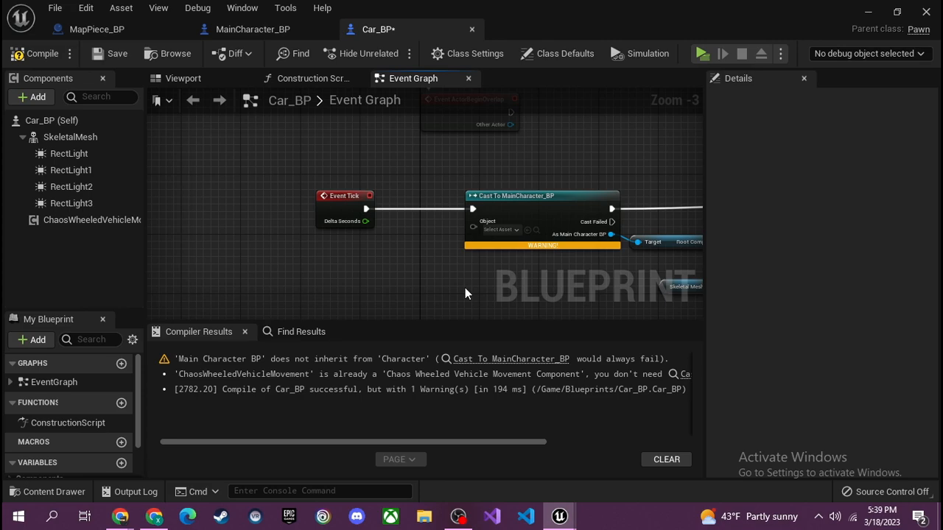
Delete the Cast To MainCharacter_BP node and connect a Get Player Pawn node to the Root Component getter's Target
right_click_drag(465, 293, 288, 234)
key("Delete")
right_click_drag(504, 179, 440, 202)
left_click_drag(439, 203, 387, 209)
left_click_drag(341, 214, 285, 222)
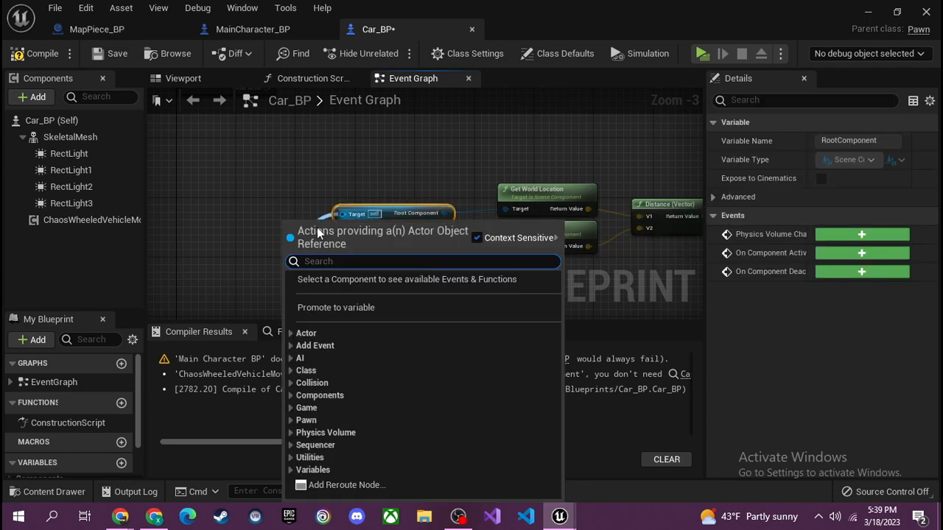
type("play")
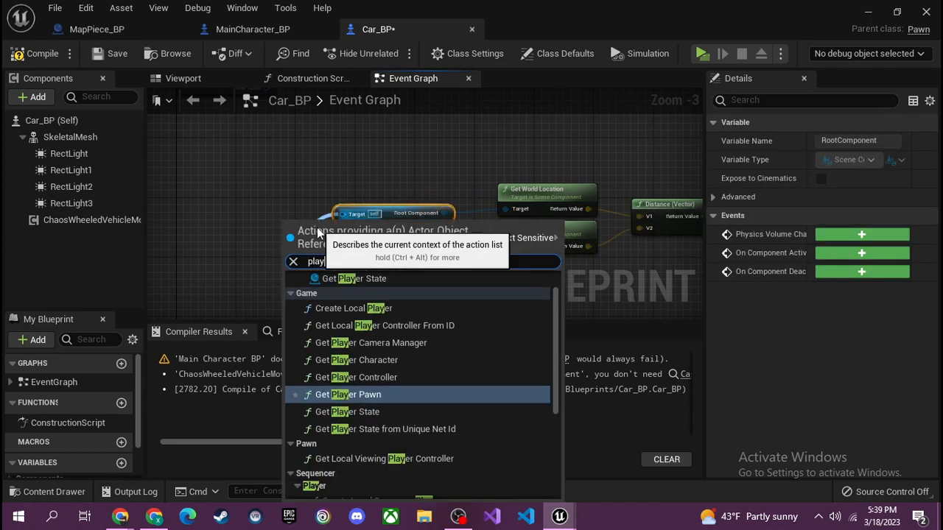
left_click(420, 394)
Wire Event Tick's execution output directly to the Branch, and compile and play-test the blueprint
right_click_drag(404, 294, 530, 319)
left_click_drag(246, 194, 397, 197)
right_click_drag(287, 147, 687, 136)
left_click(37, 53)
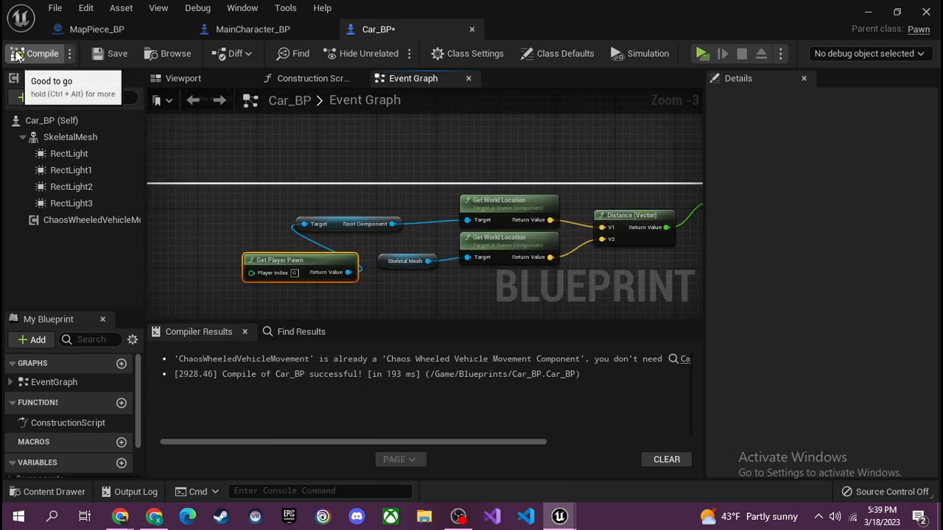
left_click(701, 53)
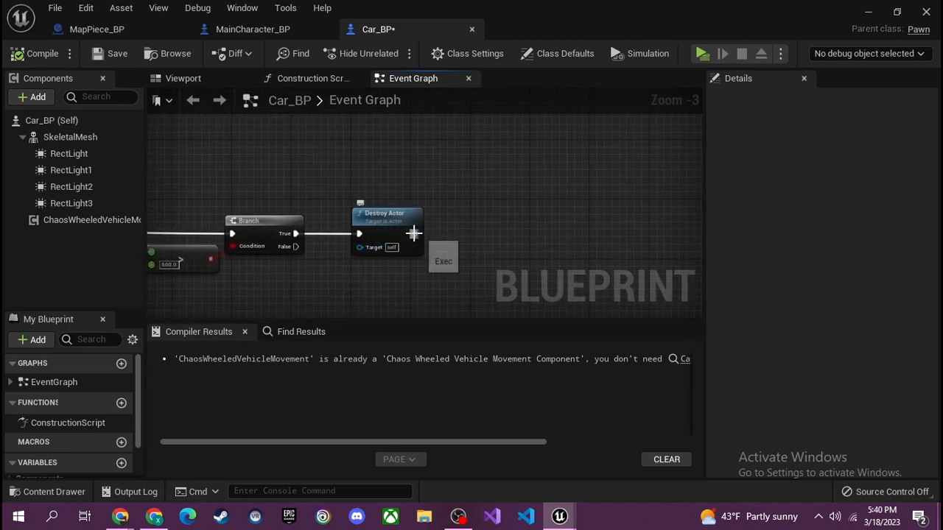
Add a Print String node after Destroy Actor on its execution output
left_click_drag(413, 234, 506, 233)
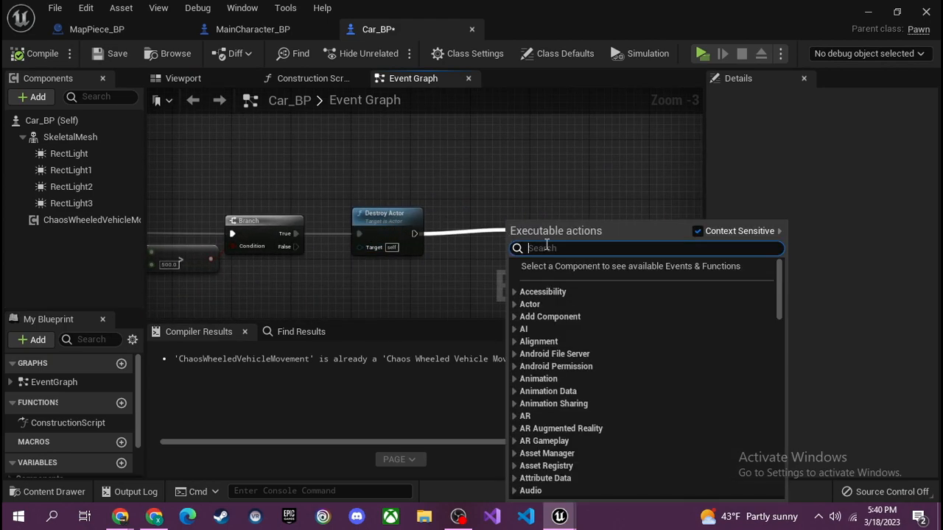
type("print")
key("Return")
Feed the Distance (Vector) return value into the Print String's In String input and play-test the game
right_click_drag(160, 262, 202, 229)
left_click_drag(151, 242, 454, 225)
left_click_drag(240, 223, 257, 246)
right_click_drag(278, 245, 296, 280)
left_click(701, 53)
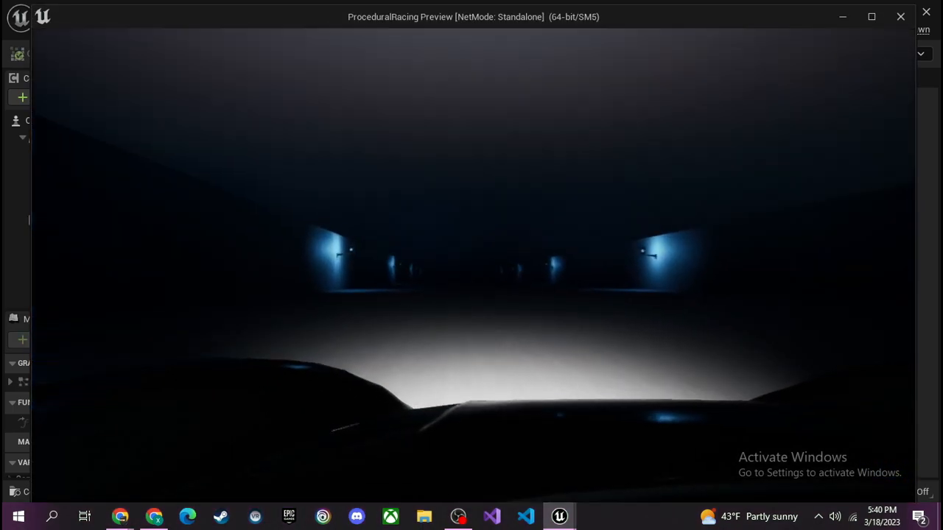
key("Escape")
Set the greater-than comparison's B value to 5000.0 and play-test the game
right_click_drag(221, 197, 443, 207)
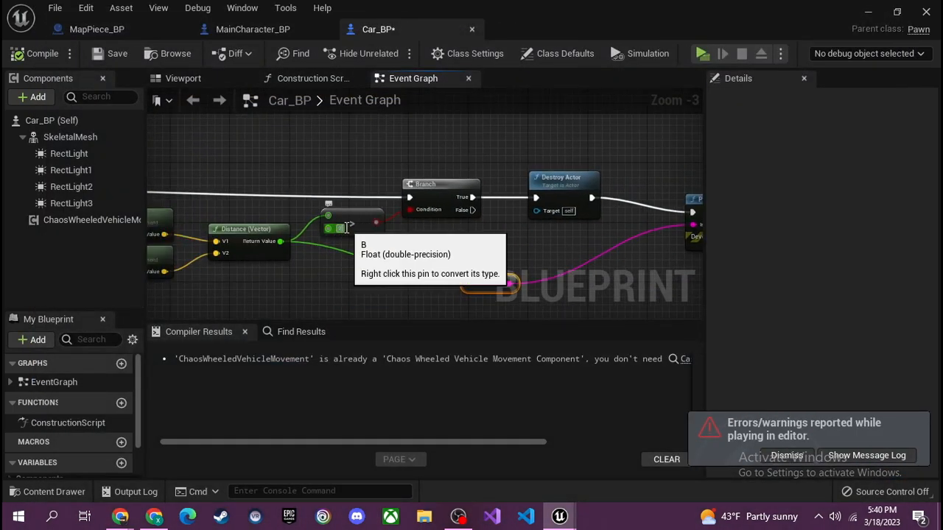
key("BackSpace")
left_click(701, 54)
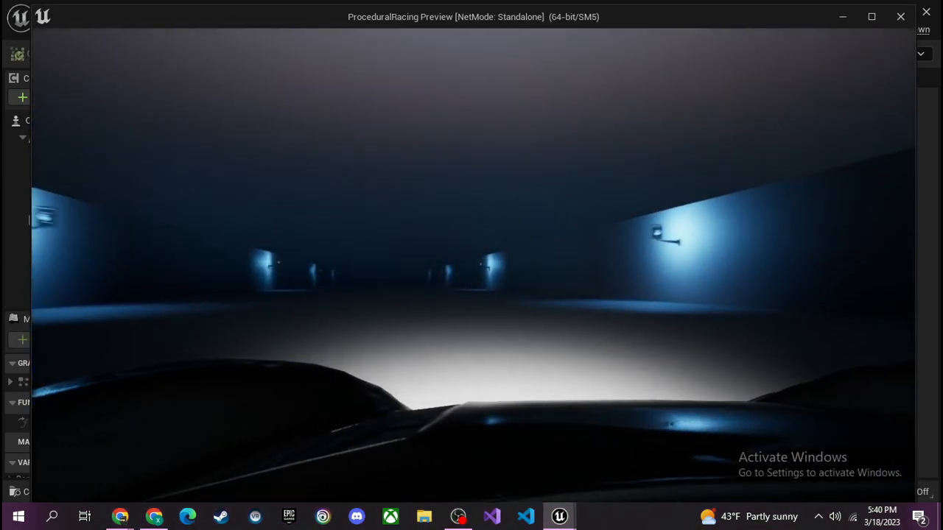
key("Escape")
right_click_drag(552, 273, 506, 277)
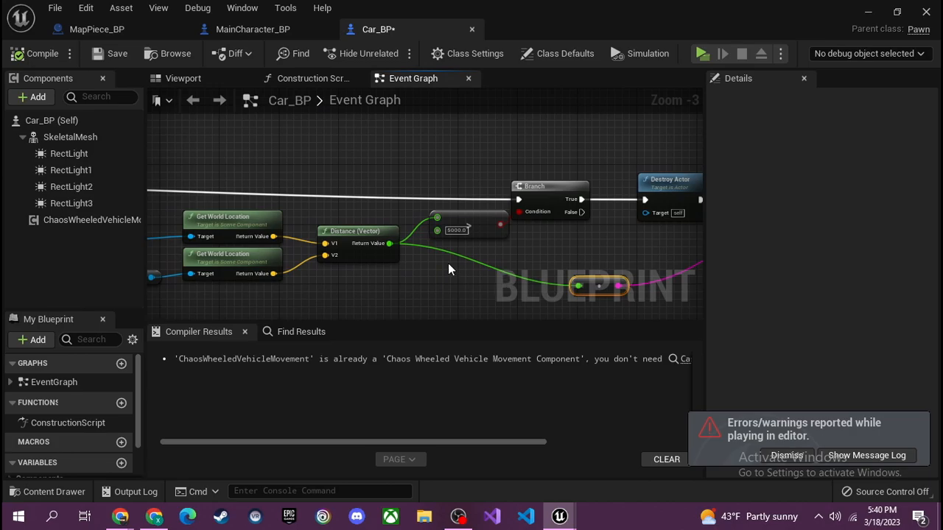
Set the greater-than comparison's B value to 50000.0 and start the game preview
left_click(458, 230)
left_click(701, 54)
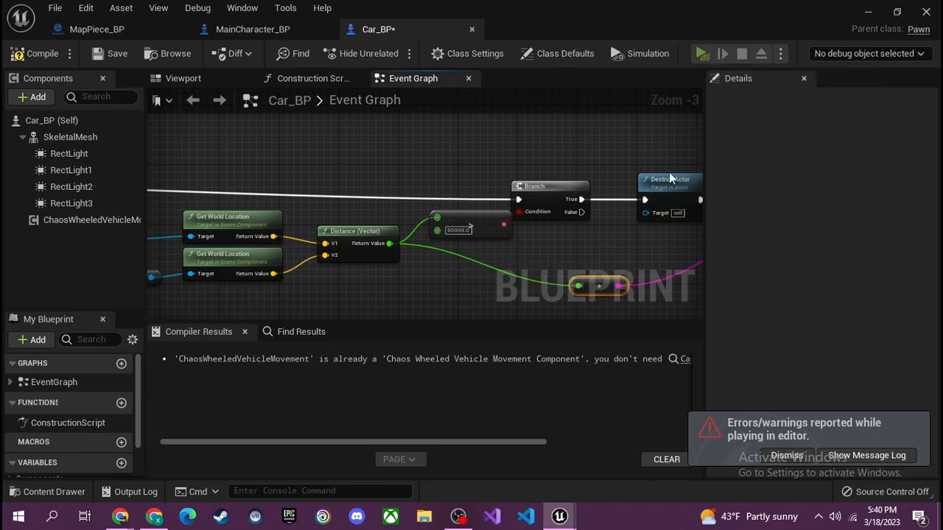
Drive the car along the track in the preview to check car spawning and the printed destroy distances, and end the preview
key("d")
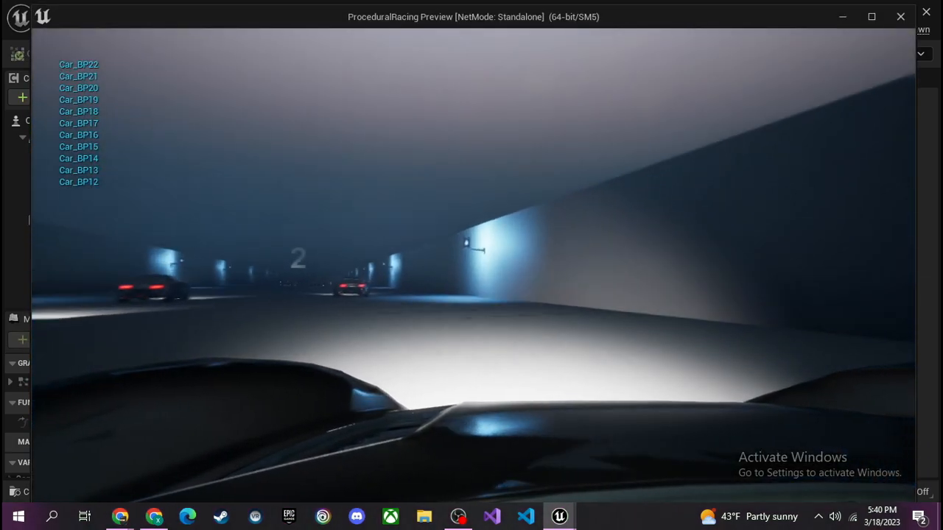
key("a")
key("d")
key("d")
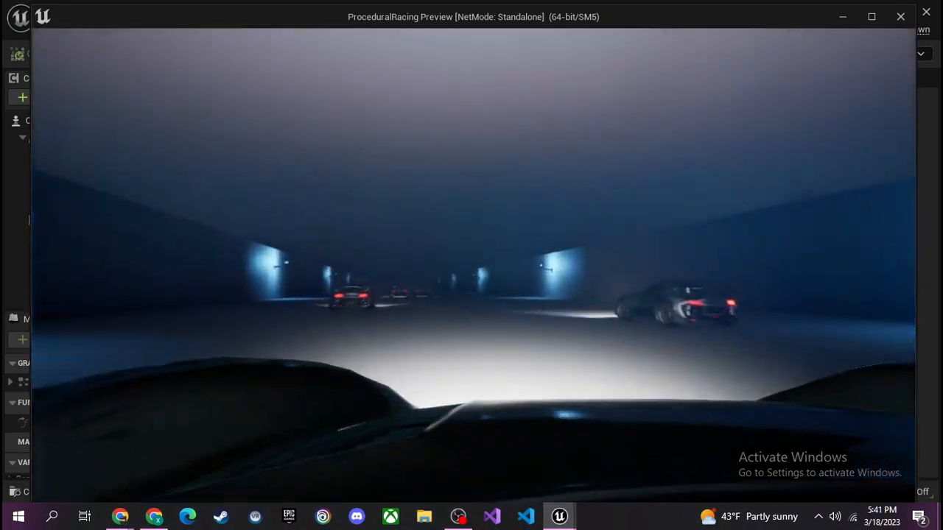
key("a")
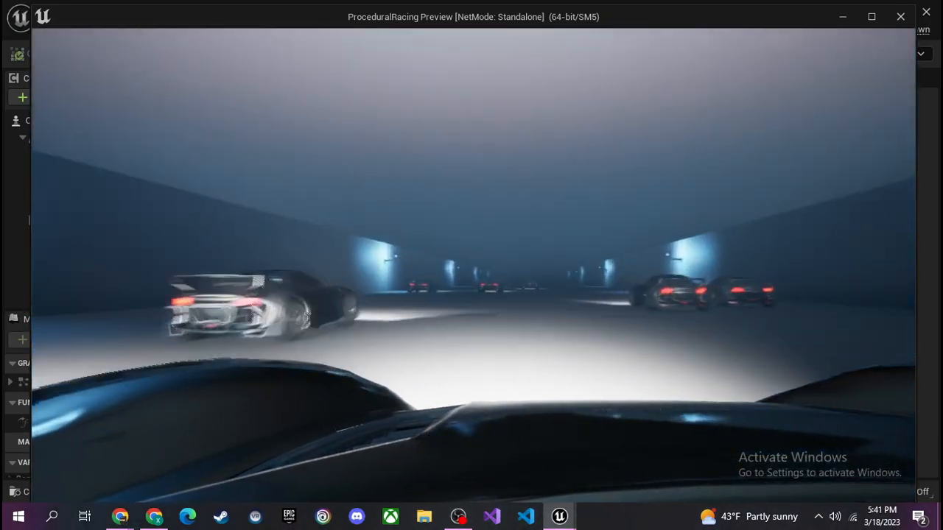
key("d")
key("a")
key("d")
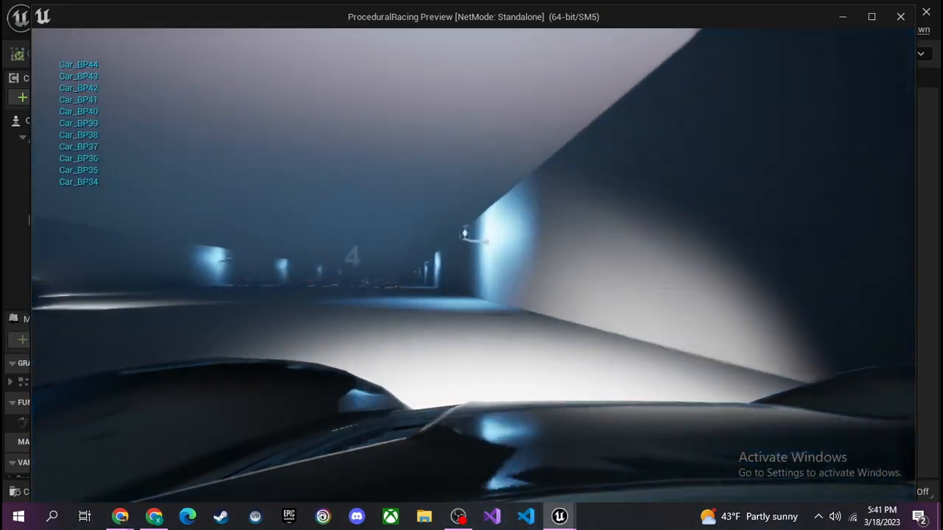
key("a")
key("a")
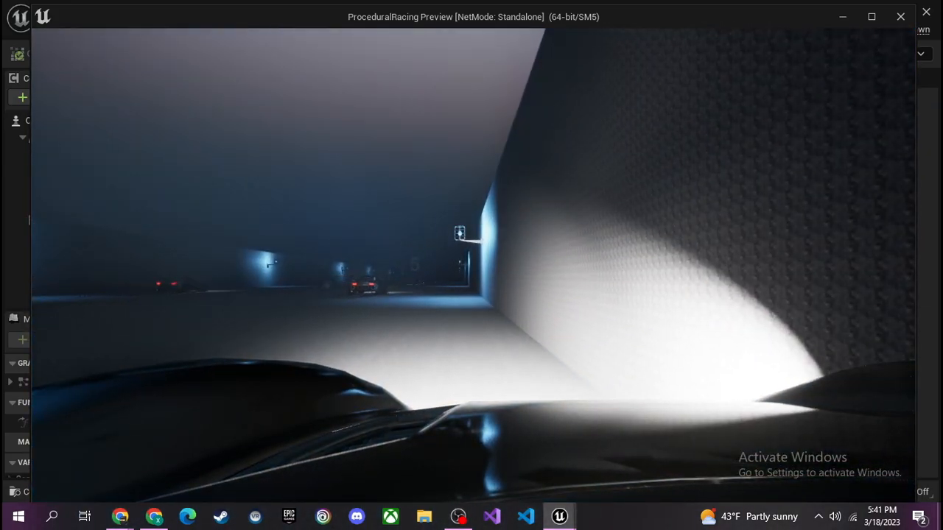
key("a")
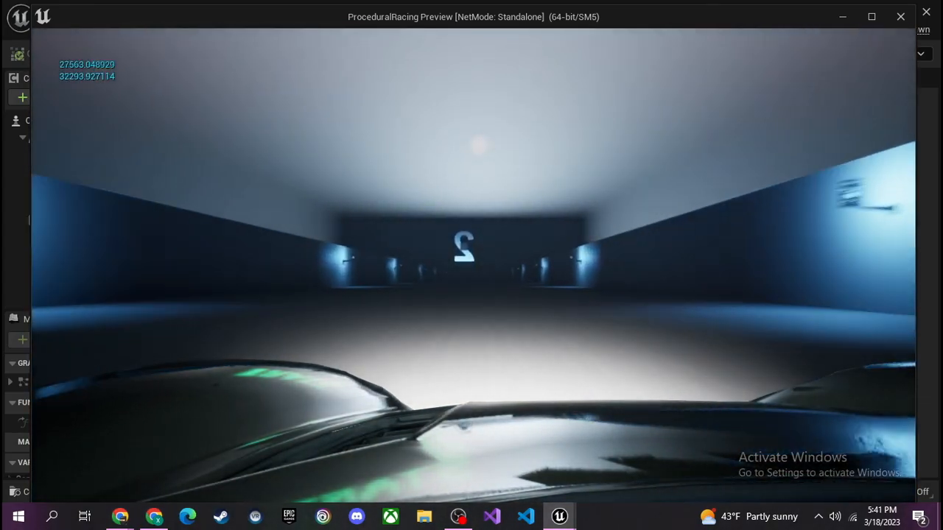
key("d")
key("a")
key("d")
key("a")
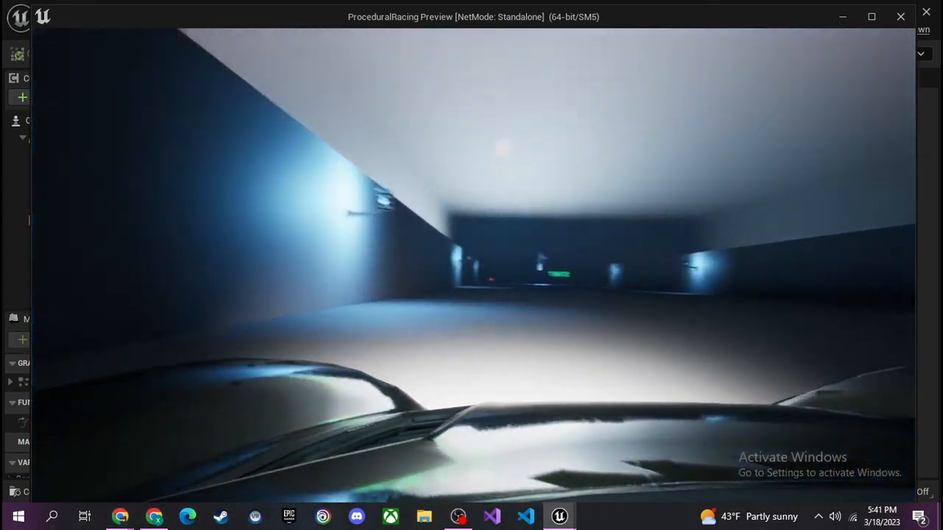
key("d")
key("a")
key("d")
key("d")
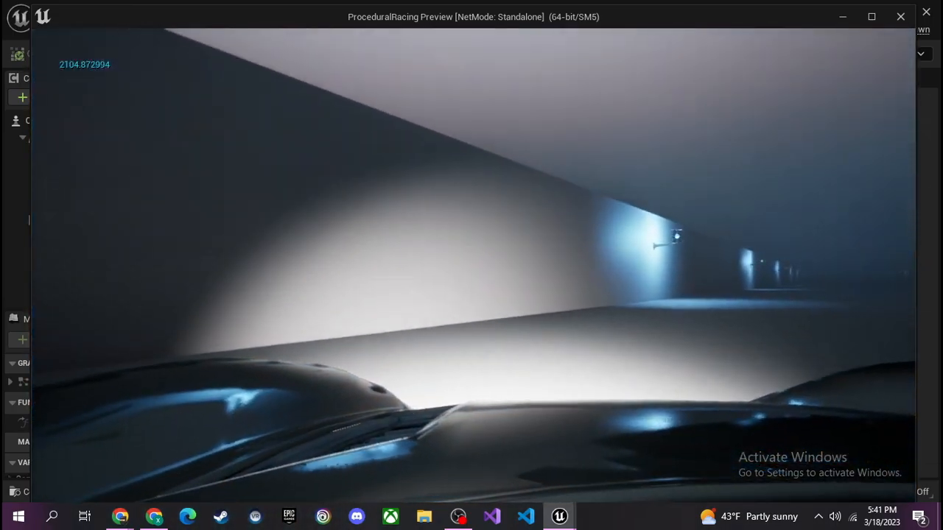
key("a")
key("d")
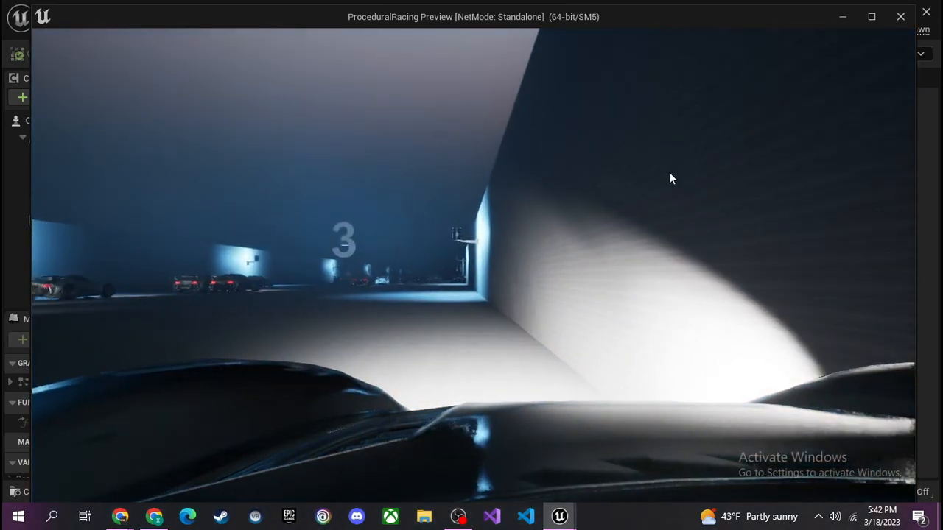
key("Escape")
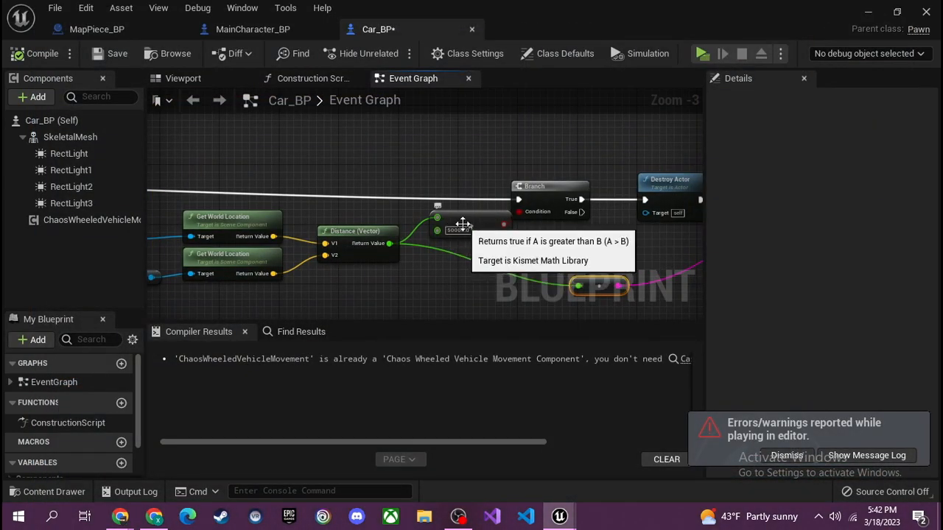
right_click_drag(466, 220, 477, 194)
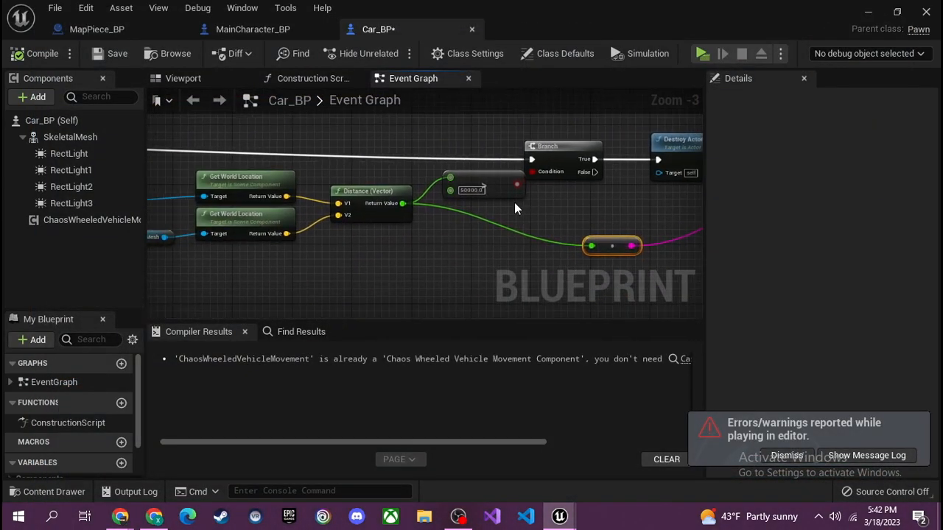
right_click_drag(371, 199, 500, 214)
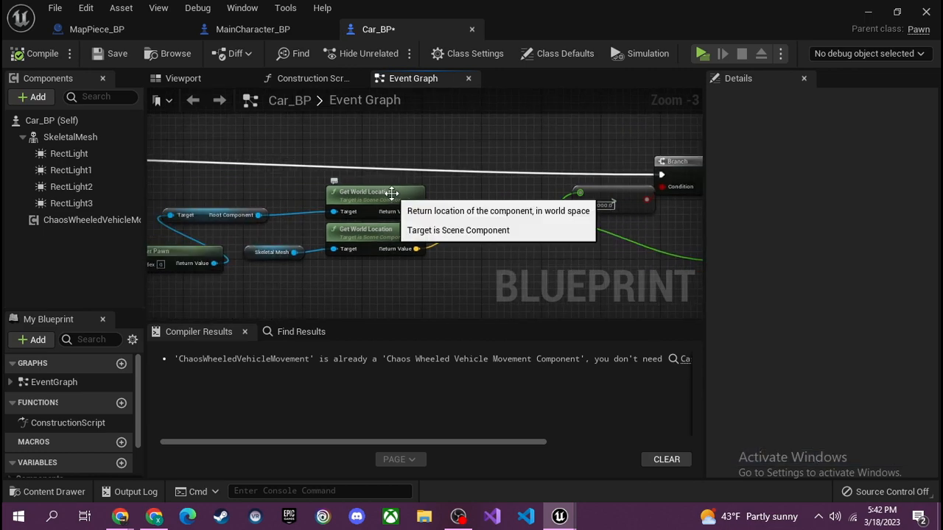
Set the greater-than comparison's B value to 40000.0 and play-test the game
right_click_drag(357, 266, 478, 280)
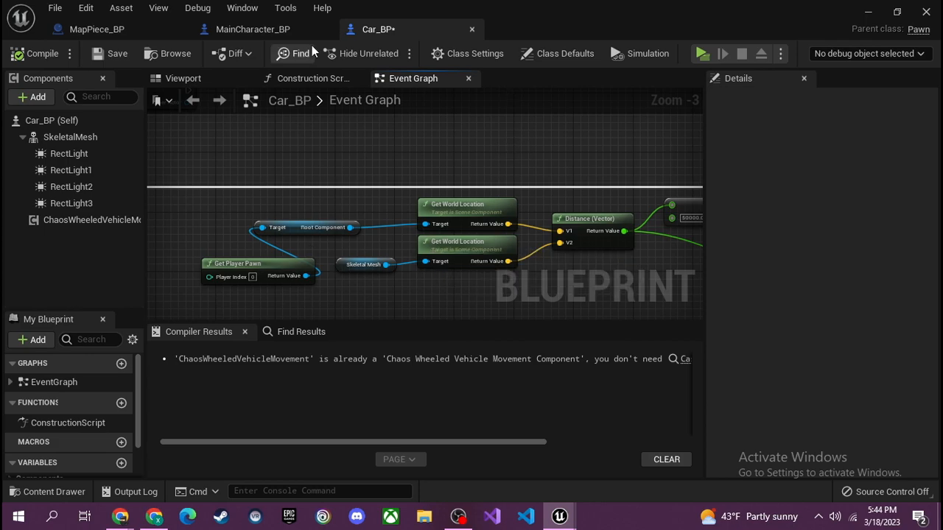
right_click_drag(604, 204, 439, 182)
left_click(528, 195)
type("40000")
left_click(508, 148)
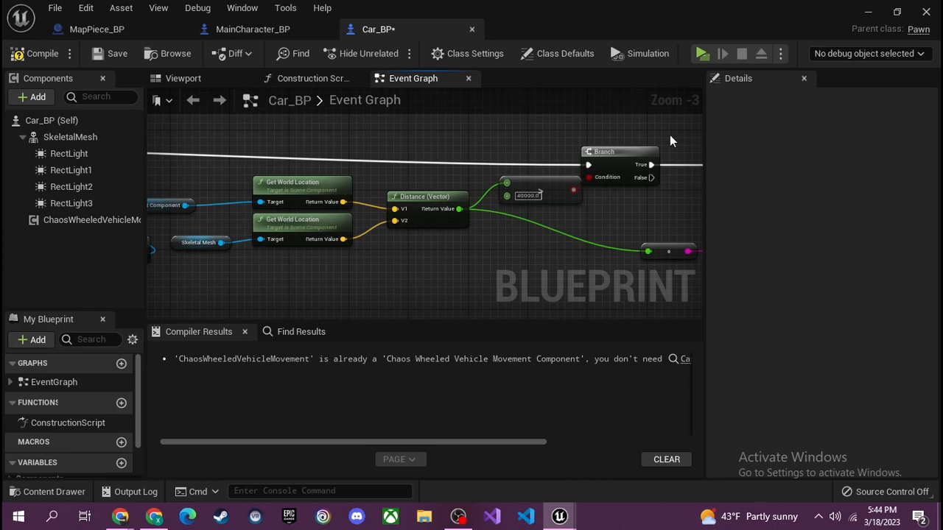
left_click(713, 55)
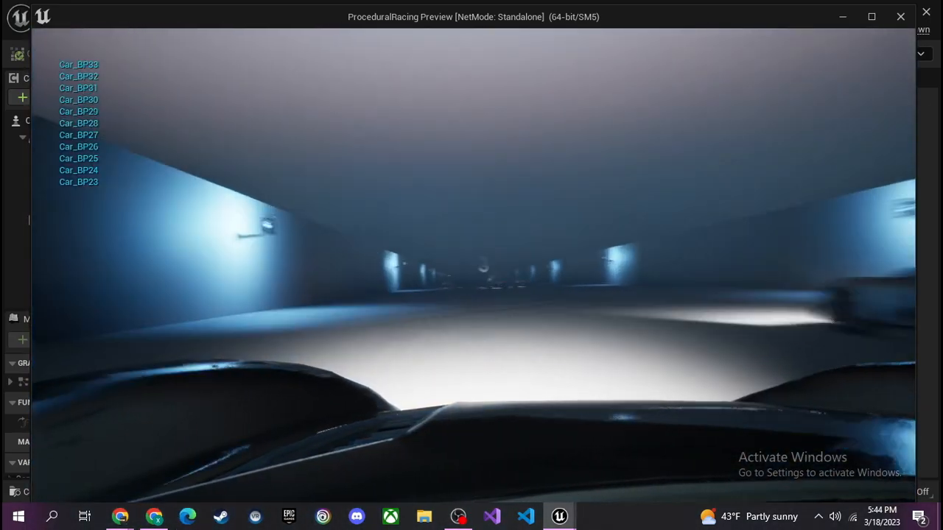
key("Escape")
In MapPiece_BP, break the execution link from SpawnActor Map Piece BP to Destroy Actor and play-test the game
left_click(261, 30)
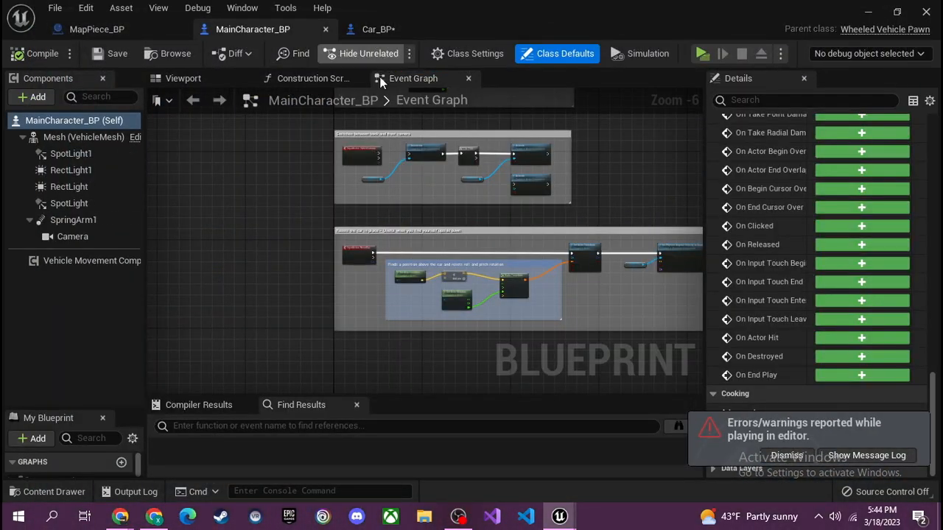
left_click(110, 30)
scroll(498, 183, "down", 7)
scroll(388, 195, "up", 5)
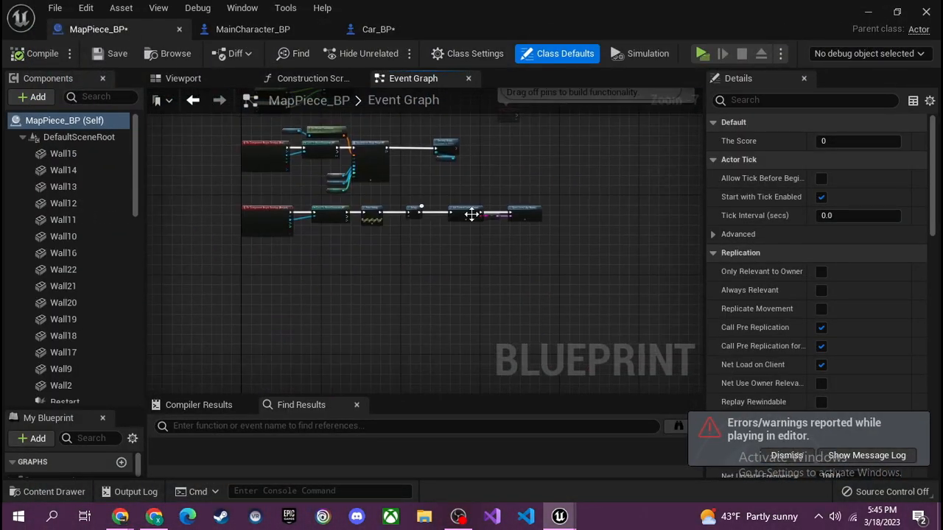
right_click(338, 181)
mouse_move(401, 238)
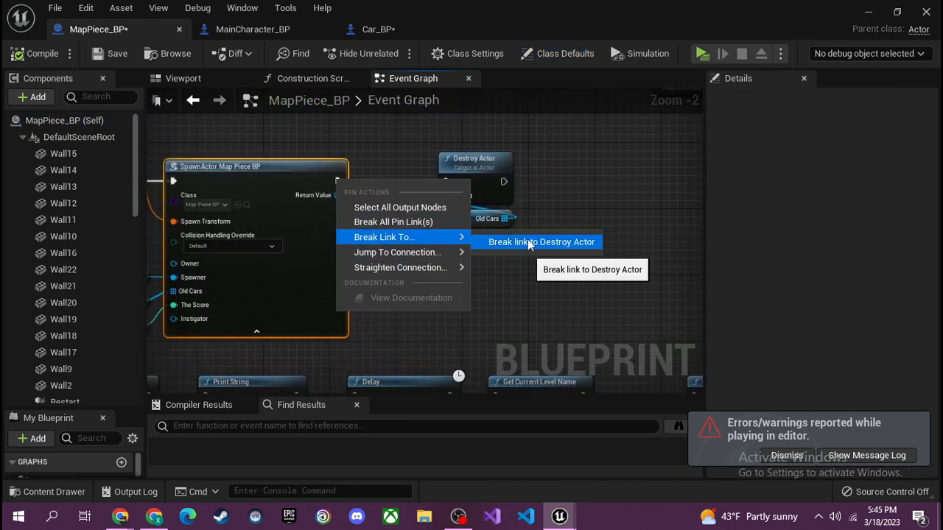
left_click(526, 242)
left_click(696, 54)
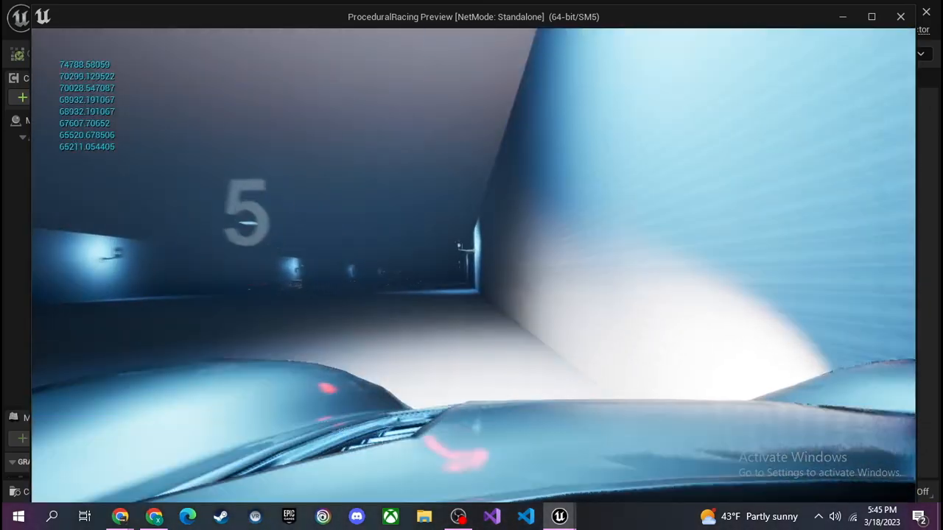
key("Escape")
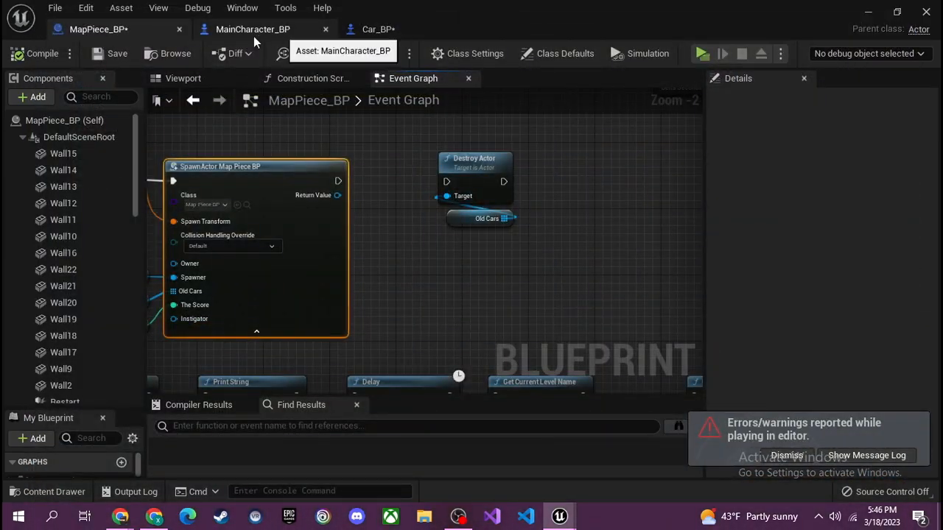
left_click(254, 30)
scroll(251, 239, "up", 3)
right_click_drag(678, 169, 331, 297)
left_click_drag(326, 240, 542, 224)
type("print")
left_click(570, 381)
left_click_drag(519, 252, 594, 321)
type("performance")
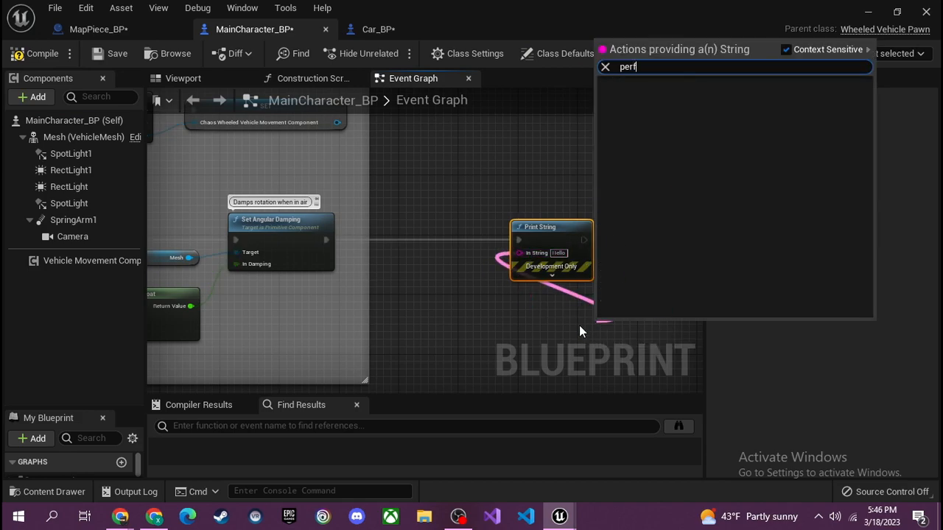
left_click(561, 238)
key("Delete")
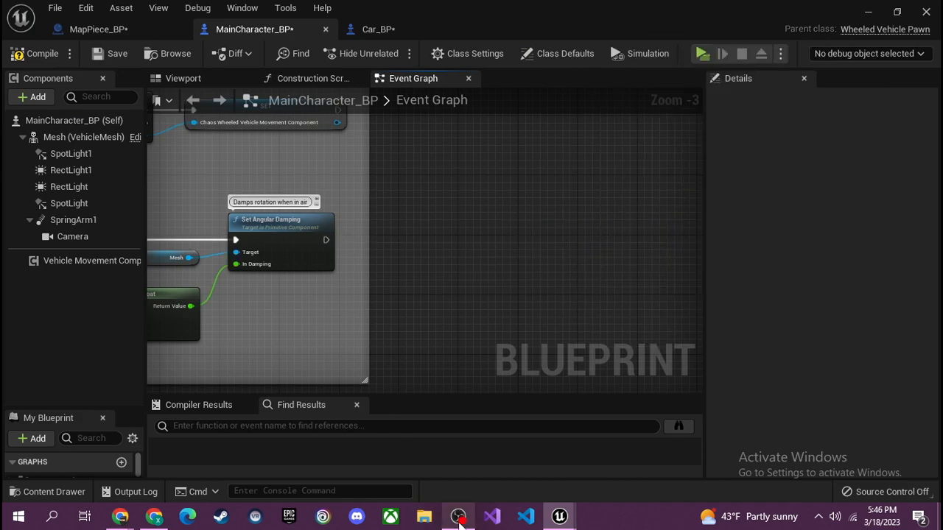
Launch Fraps and open its FPS settings
key("super")
type("fraps")
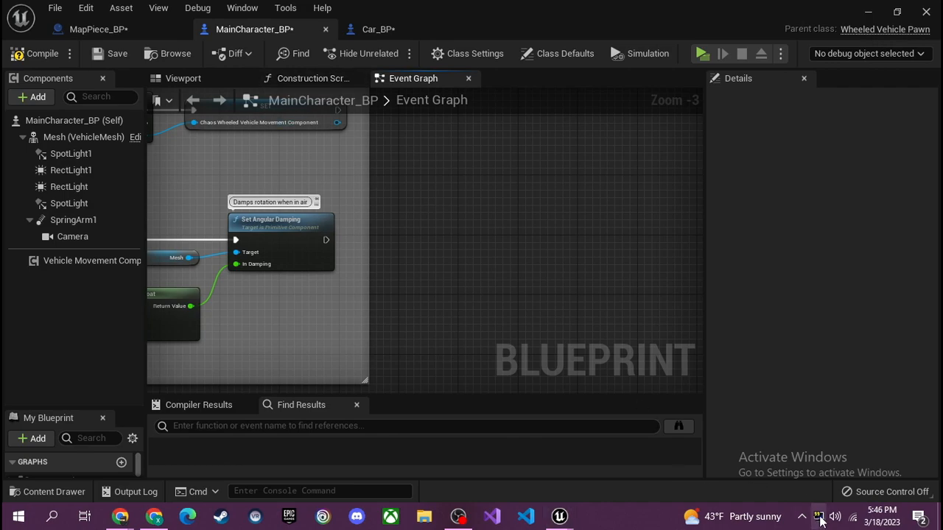
right_click(818, 517)
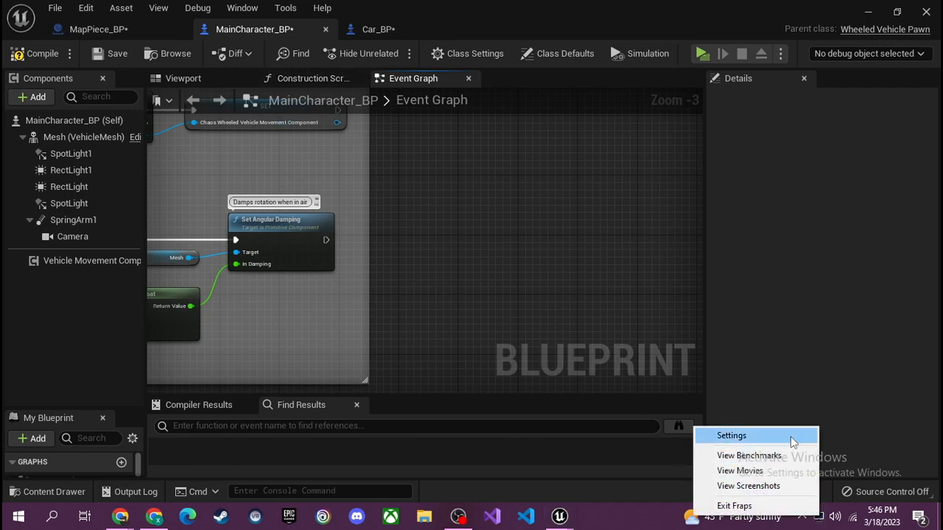
left_click(736, 436)
left_click(345, 125)
left_click(335, 126)
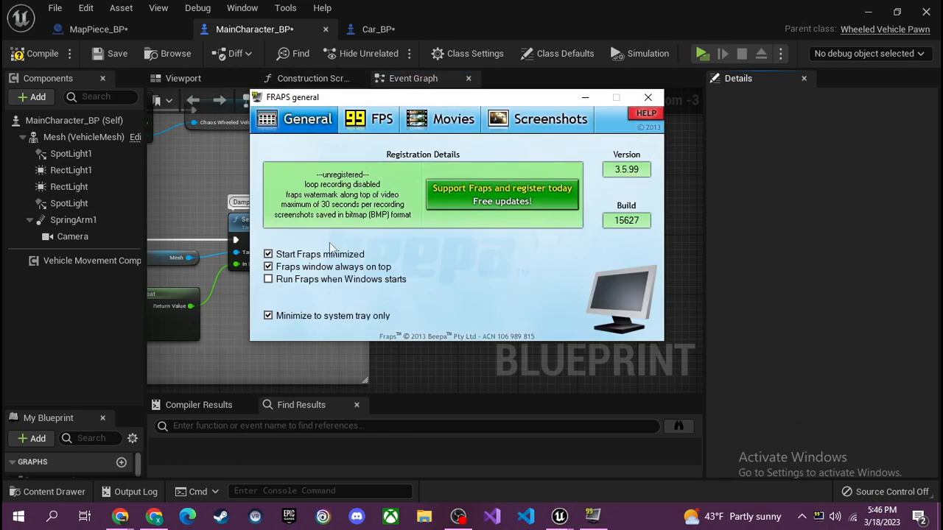
left_click(374, 123)
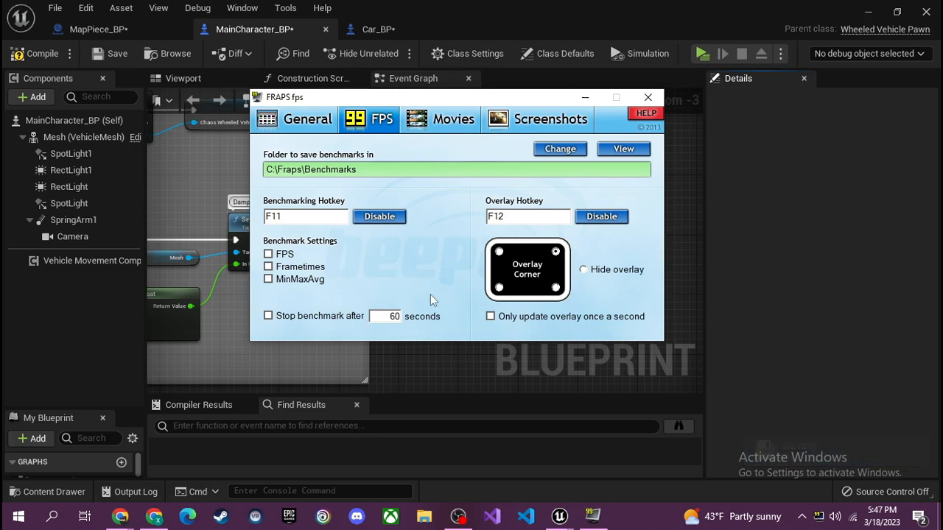
Look over the Fraps Movies and FPS settings, keep Fraps running in the background, and run a brief game preview to check for its overlay
left_click(441, 119)
left_click(353, 120)
left_click(648, 98)
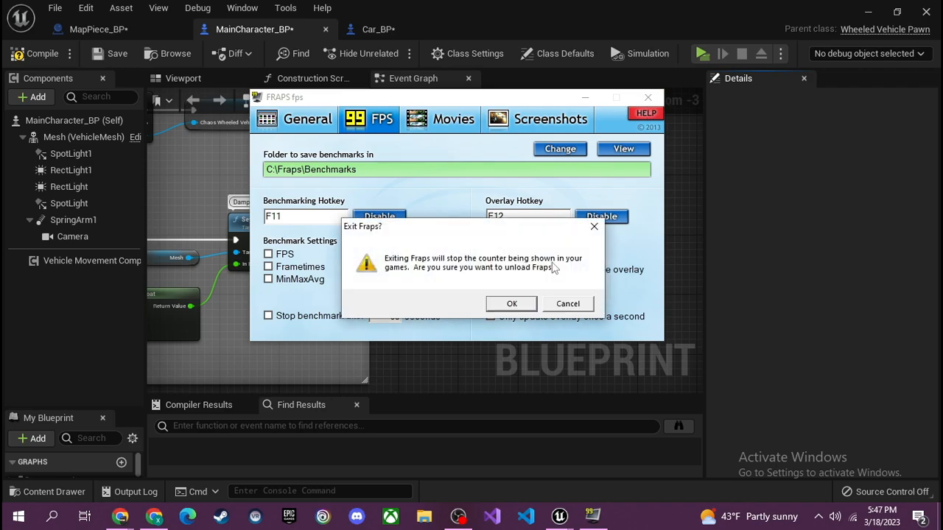
left_click(511, 304)
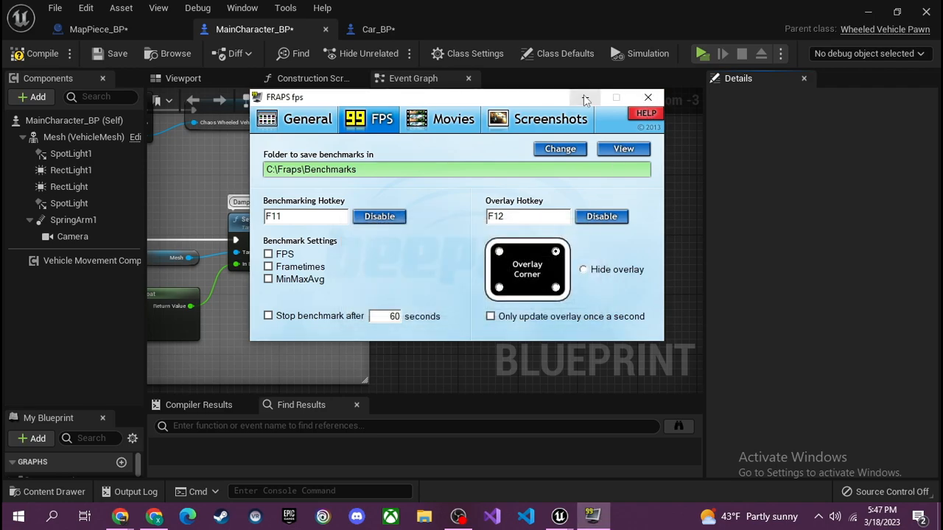
left_click(702, 54)
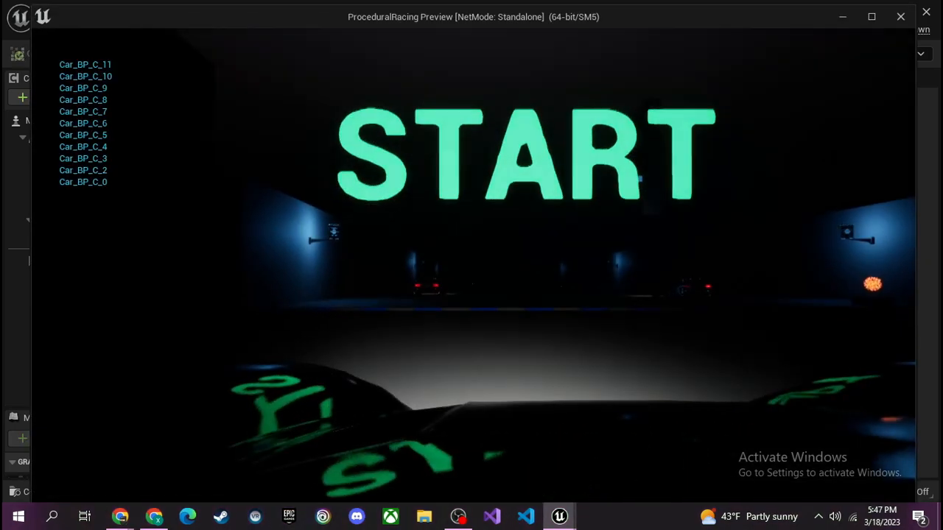
key("Escape")
Reopen the Fraps settings and examine the FPS, Screenshots and General options and the benchmarks folder
mouse_move(562, 518)
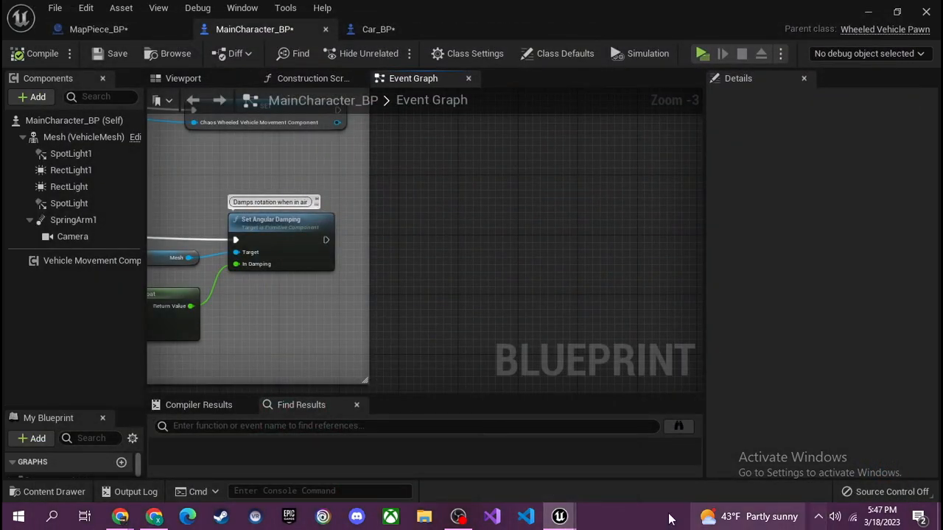
left_click(819, 519)
right_click(832, 482)
left_click(787, 405)
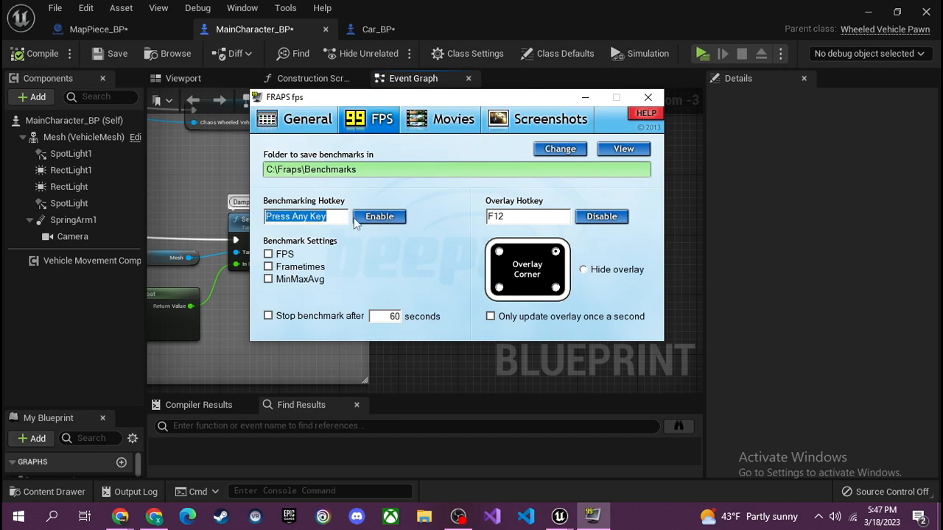
left_click(544, 127)
left_click(289, 119)
left_click(362, 119)
left_click(302, 119)
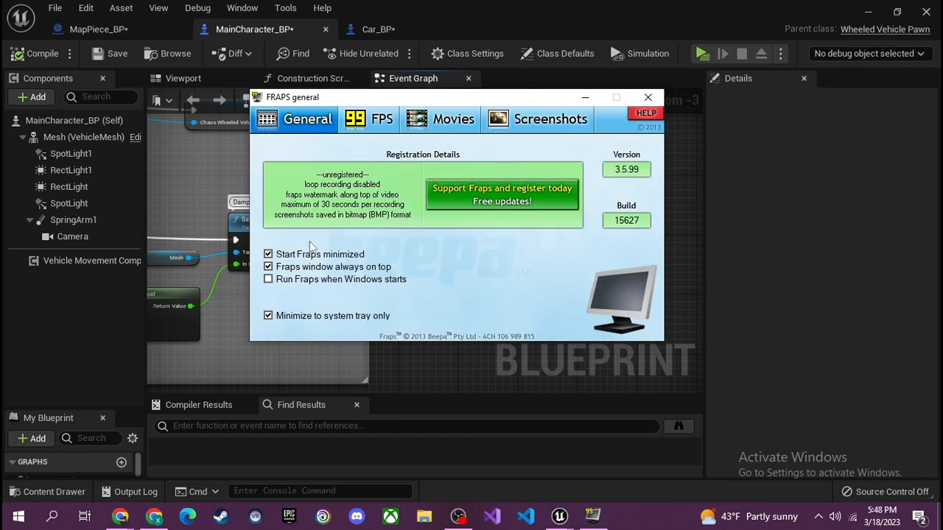
left_click(382, 125)
left_click(567, 147)
key("Escape")
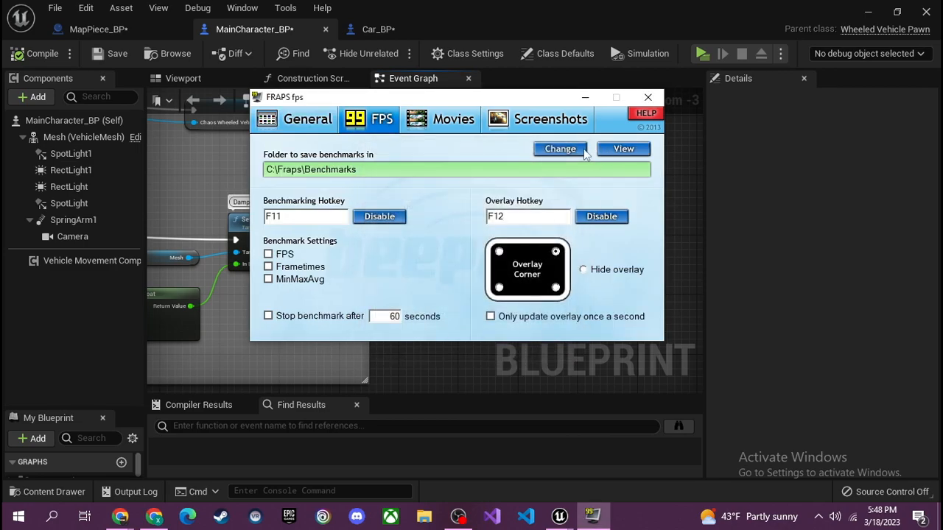
left_click(624, 149)
left_click(895, 54)
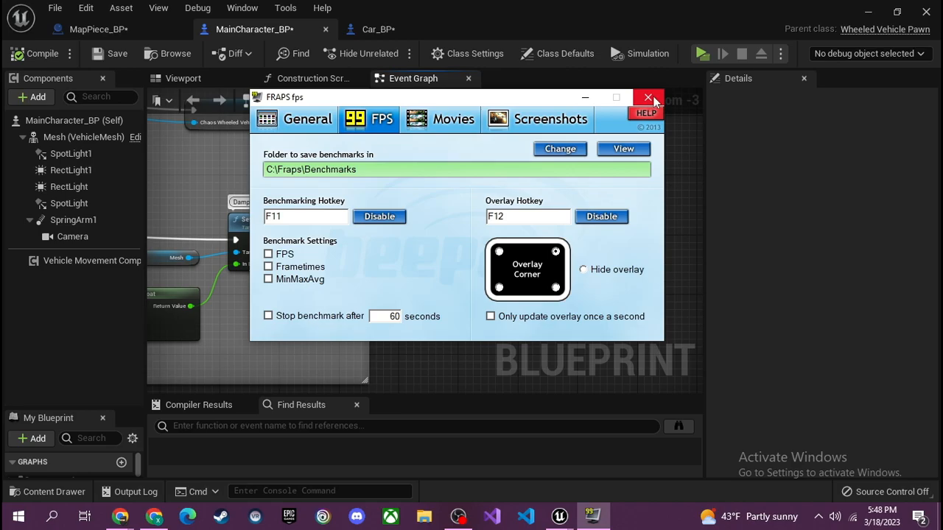
Exit Fraps and play-test the game with the NVIDIA performance overlay to check the frame rate
left_click(648, 97)
left_click(510, 302)
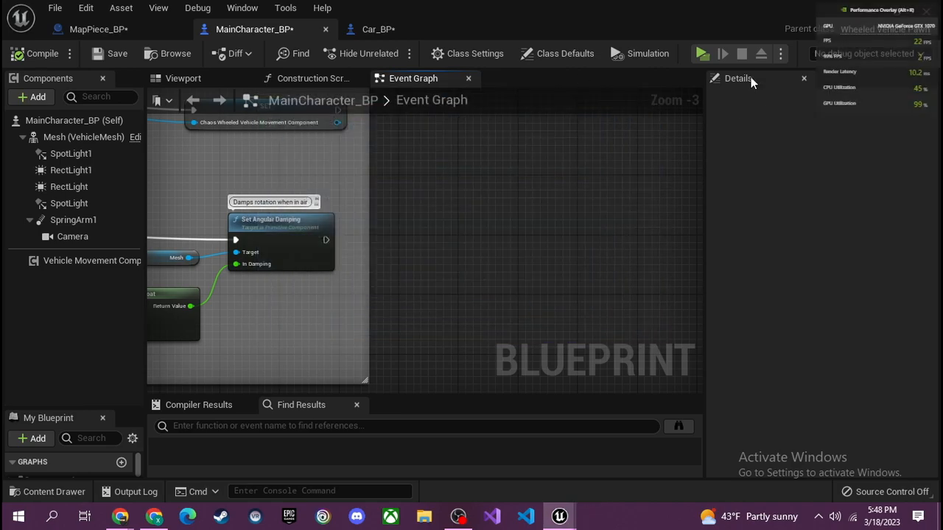
left_click(702, 53)
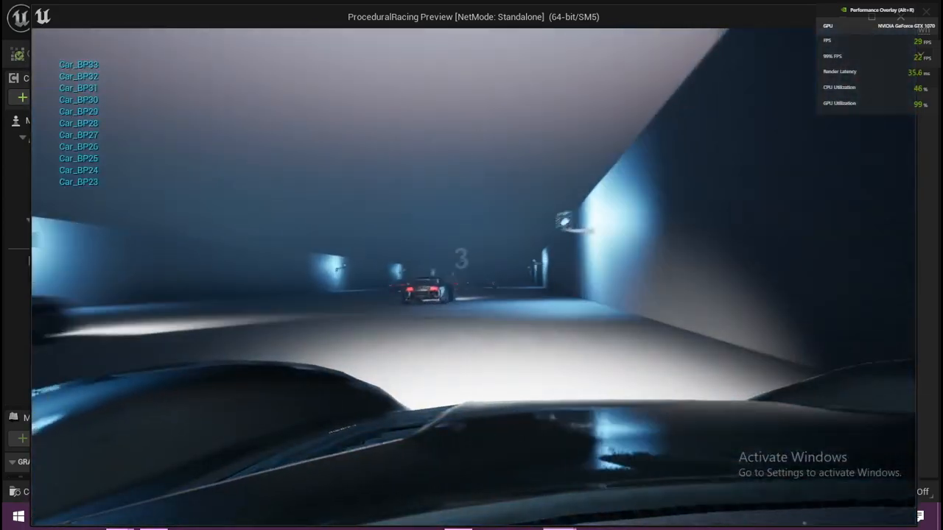
key("Escape")
Open the project settings and examine the Description, Target Hardware and Supported Platforms options
left_click(55, 8)
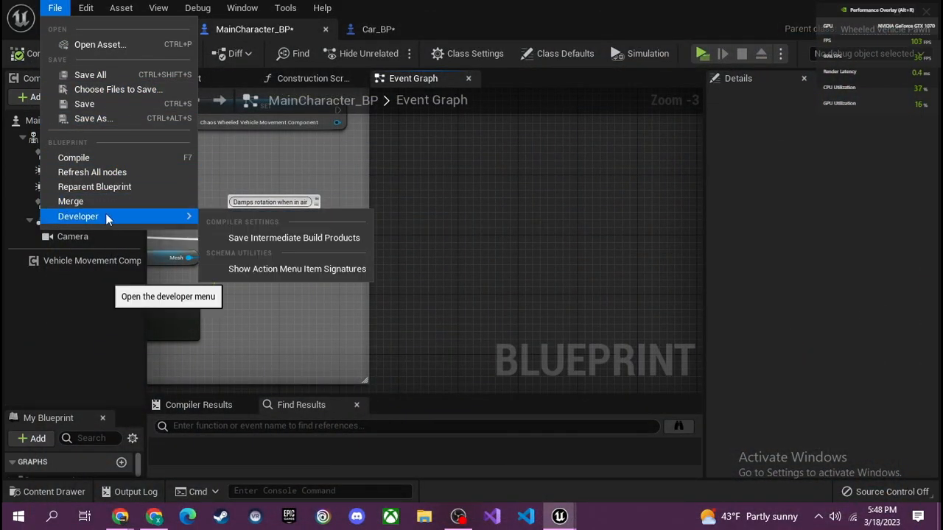
left_click(177, 187)
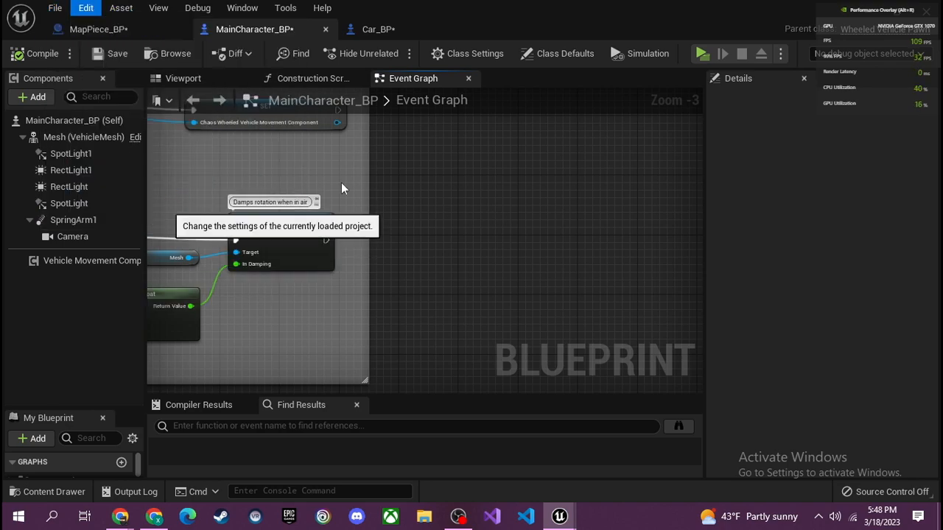
scroll(555, 260, "down", 6)
scroll(461, 250, "up", 6)
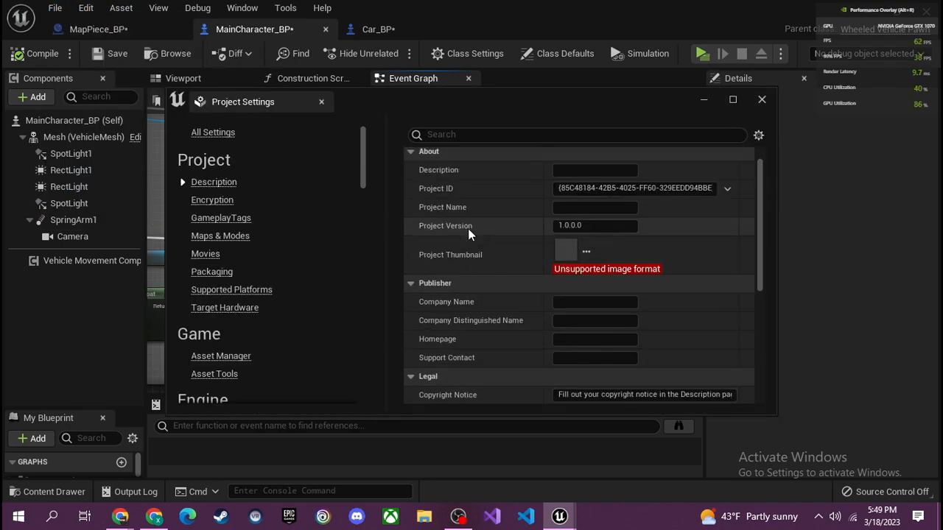
left_click(224, 308)
left_click(607, 246)
left_click(662, 246)
left_click(660, 299)
left_click(411, 265)
left_click(231, 290)
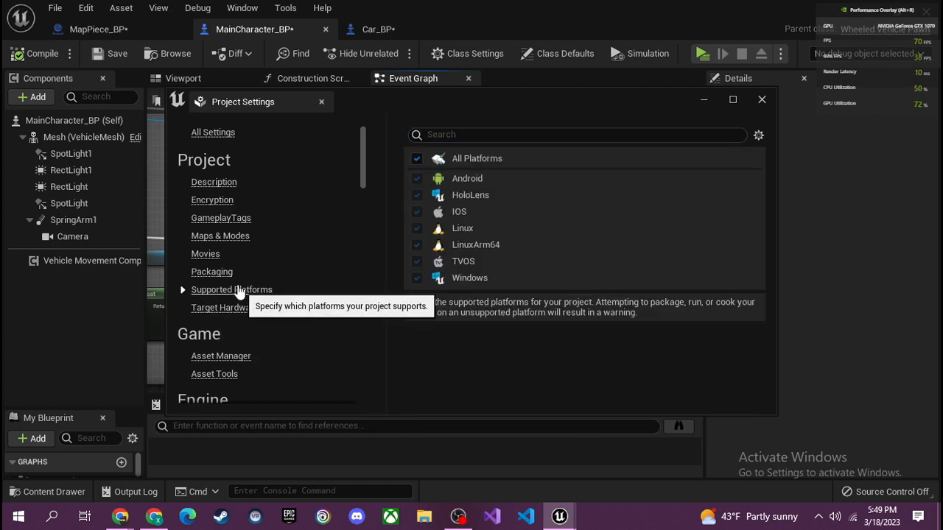
Examine the Packaging, Maps & Modes, GameplayTags, Console and General Settings sections of the project settings
left_click(211, 272)
left_click(221, 235)
left_click(234, 220)
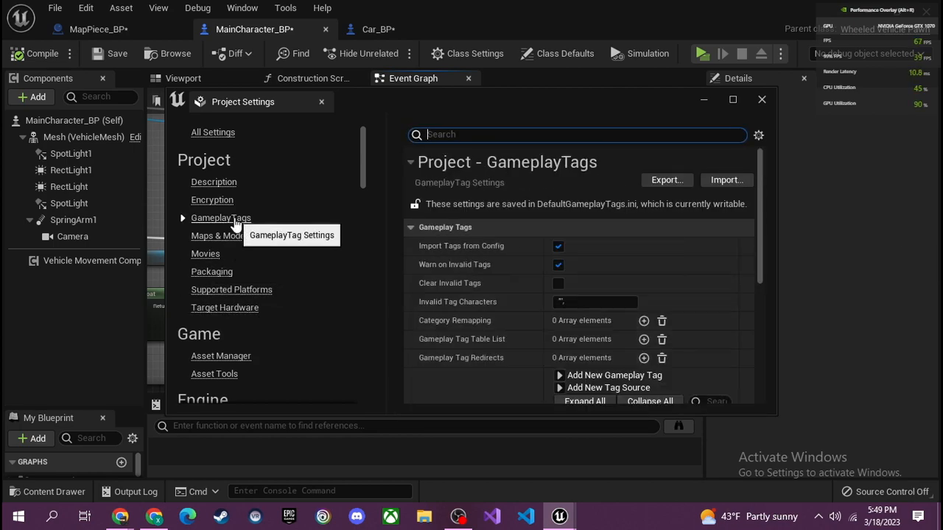
scroll(471, 294, "down", 3)
scroll(249, 306, "down", 4)
scroll(237, 235, "down", 4)
left_click(208, 265)
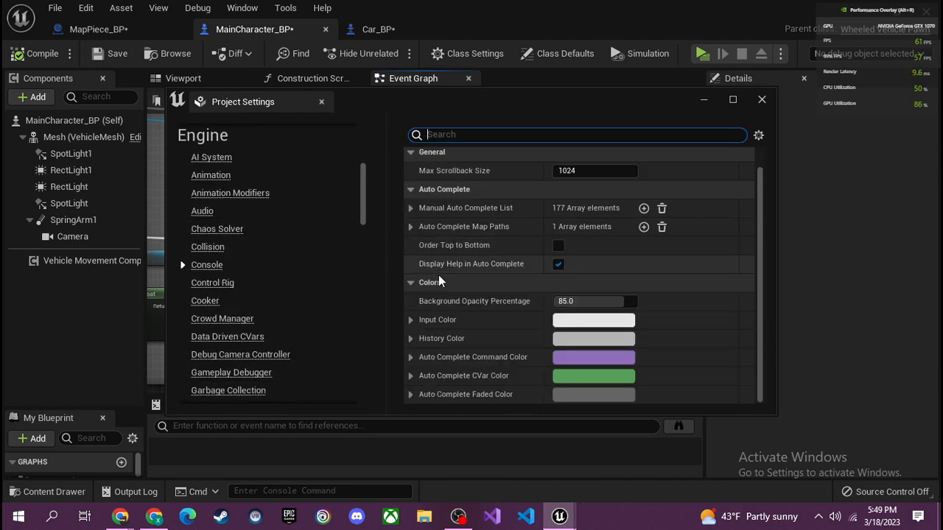
scroll(280, 332, "down", 3)
left_click(233, 321)
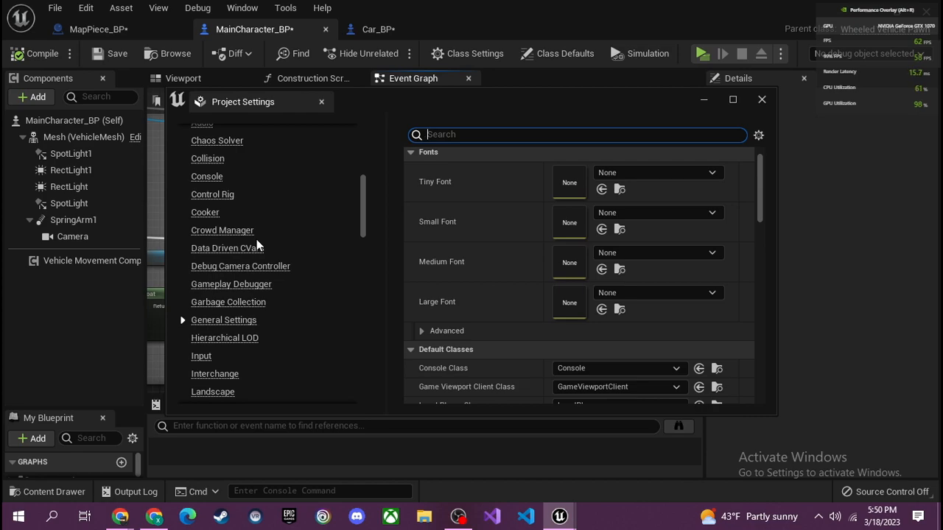
Close the project settings and play-test the game again to check its frame rate
left_click(762, 98)
left_click(701, 54)
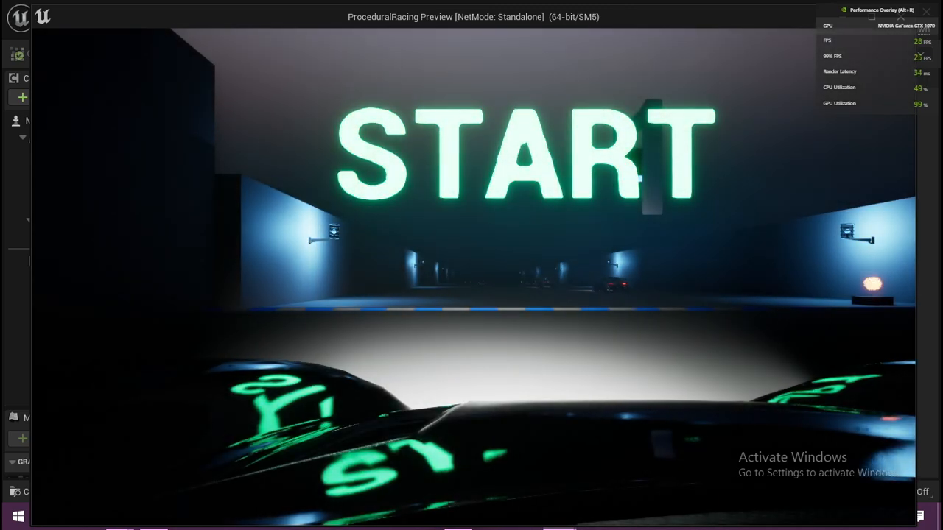
key("Escape")
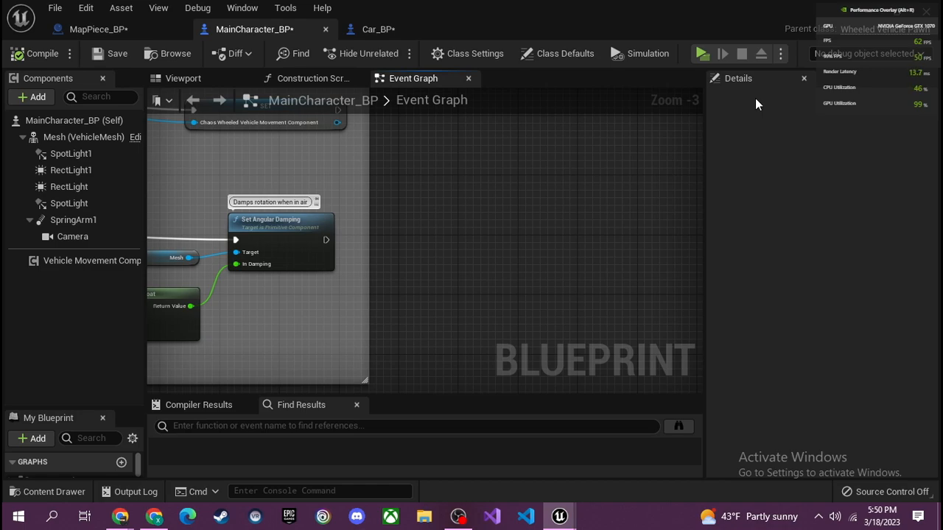
Open the project settings, search for "frame" and examine the Framerate options under General Settings
mouse_move(559, 516)
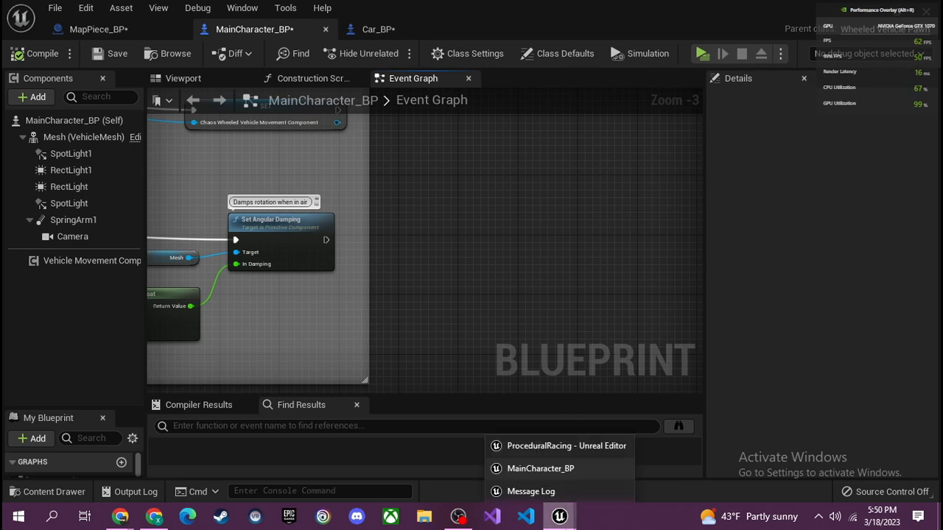
left_click(564, 491)
left_click(85, 7)
left_click(184, 183)
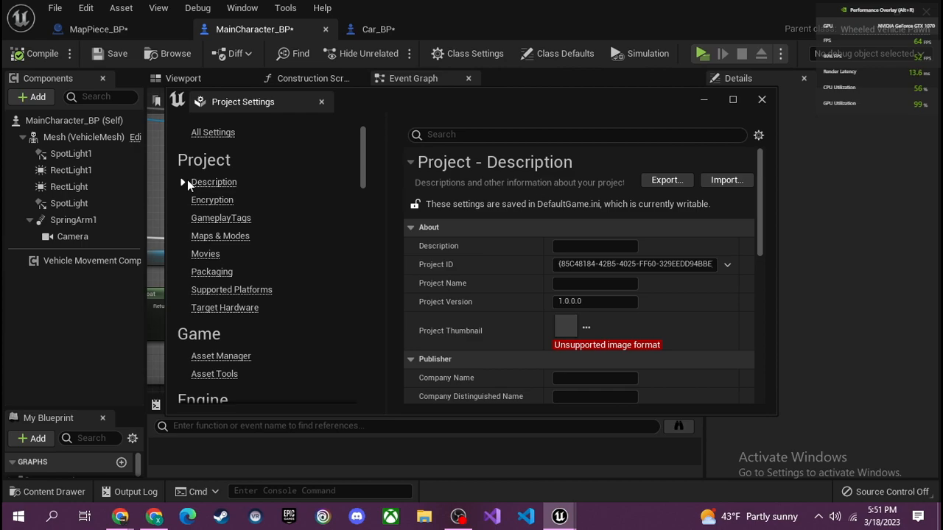
type("frame")
scroll(557, 309, "down", 3)
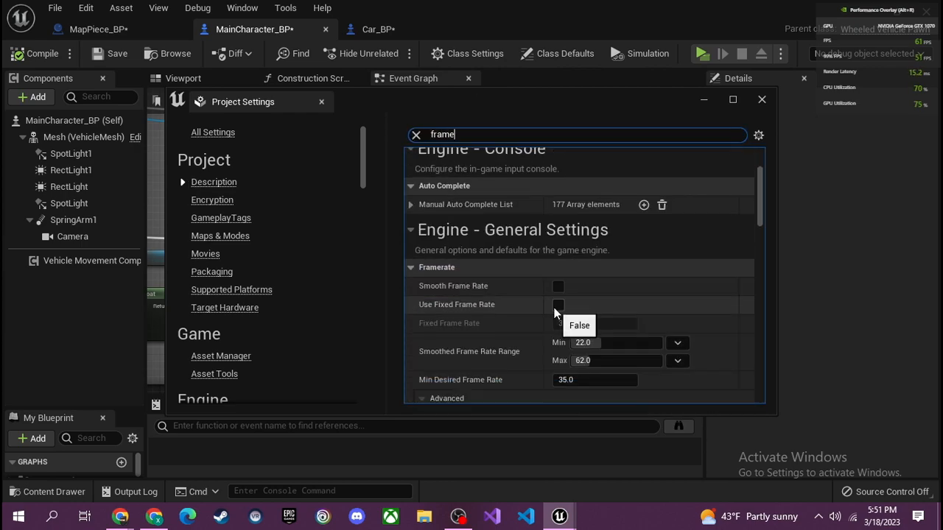
scroll(598, 347, "down", 2)
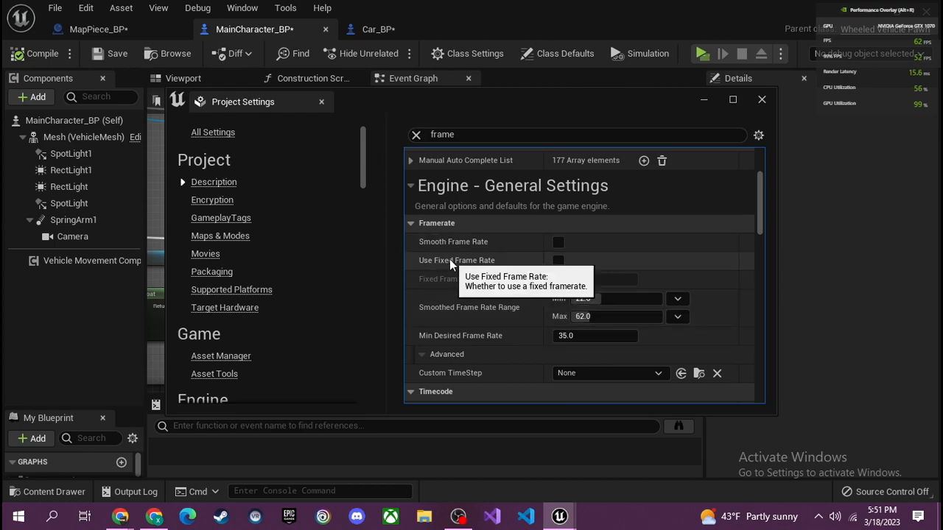
Set the Smoothed Frame Rate Range to 60 minimum and 120 maximum, and the Min Desired Frame Rate to 80
scroll(449, 259, "down", 2)
left_click(676, 273)
left_click(676, 275)
left_click_drag(617, 272, 624, 272)
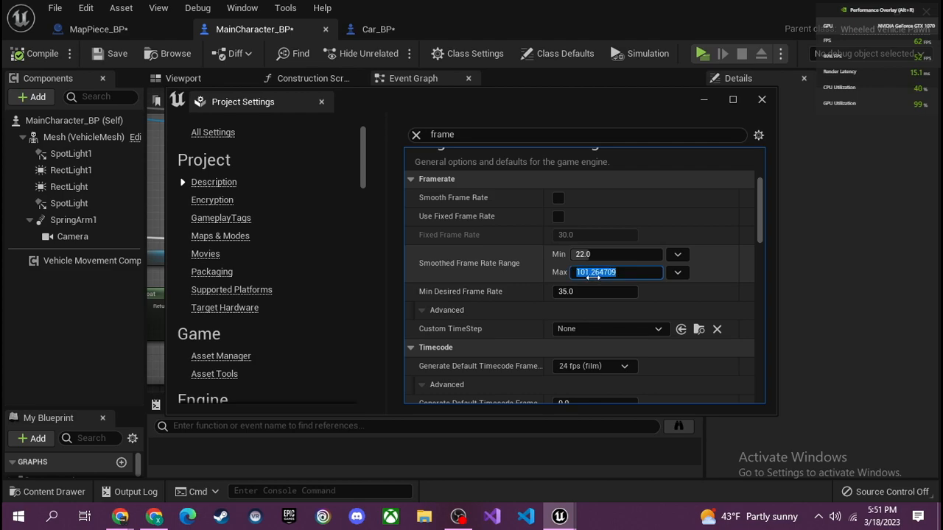
key("Return")
left_click(502, 272)
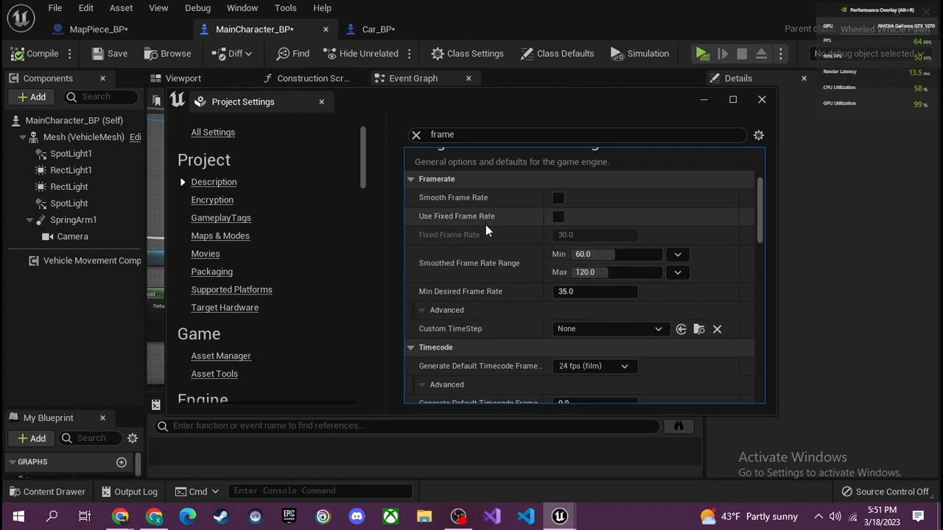
left_click(593, 292)
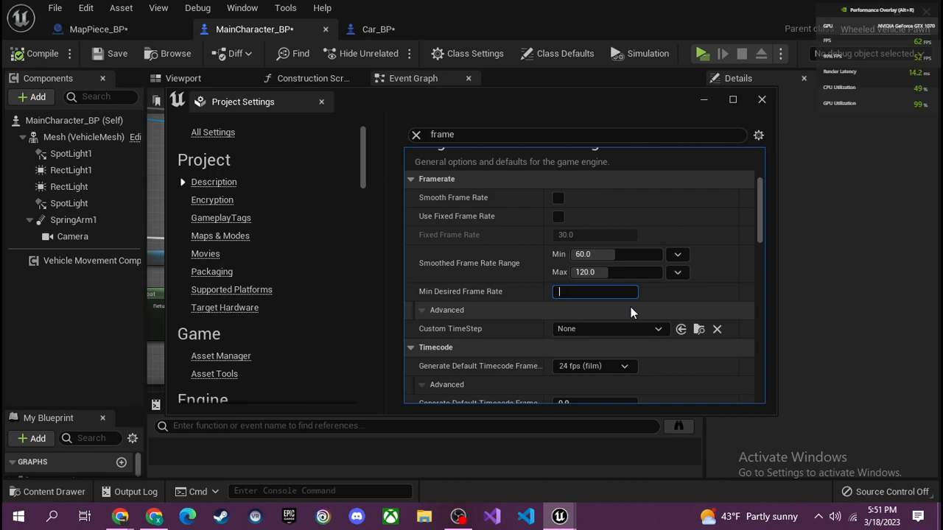
scroll(501, 304, "down", 4)
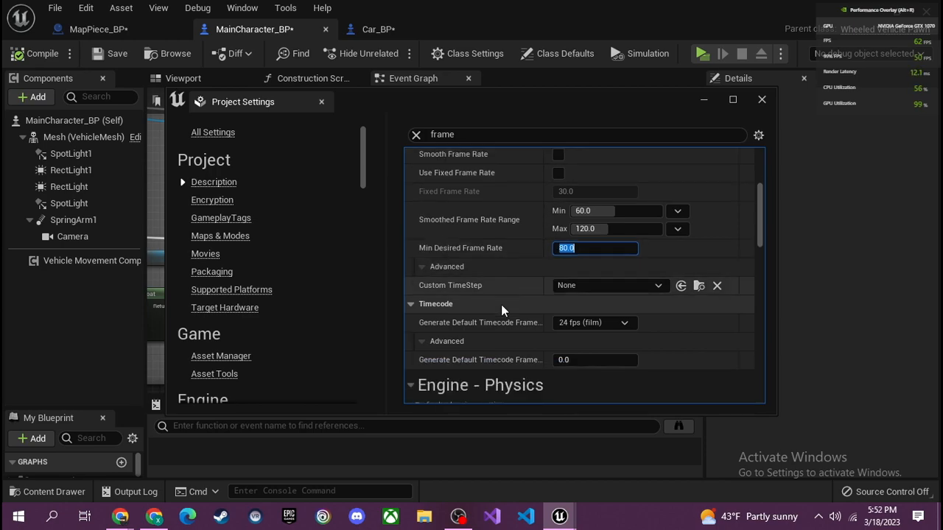
Close the project settings, save all files and play-test the game to check its frame rate
left_click(762, 98)
left_click(54, 7)
left_click(81, 76)
left_click(702, 53)
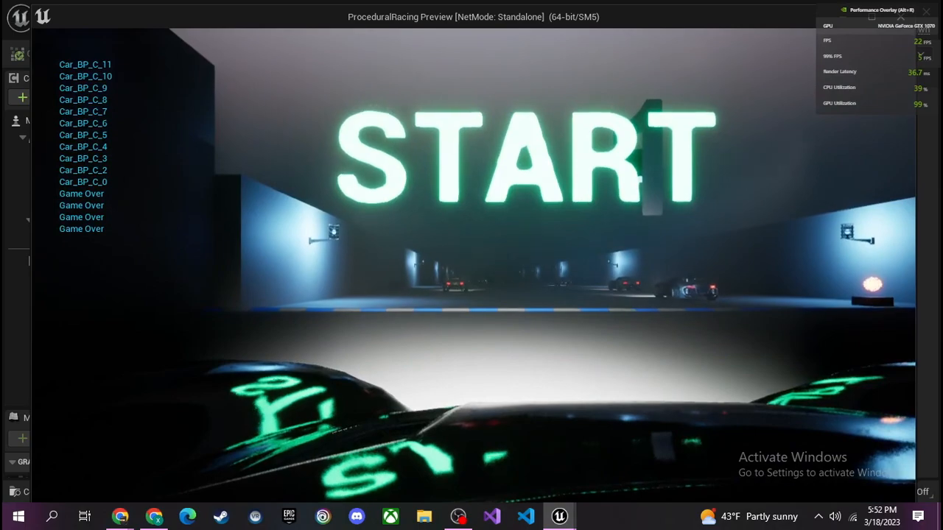
key("Escape")
Reopen the project settings, filter for "frame", enable Use Fixed Frame Rate and set the Fixed Frame Rate to 80
left_click(55, 8)
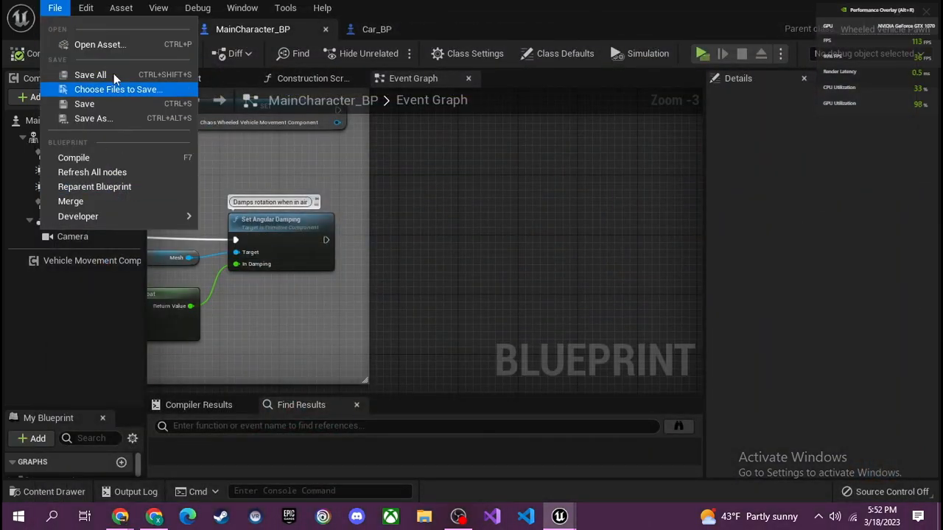
left_click(145, 188)
left_click(483, 142)
type("frame")
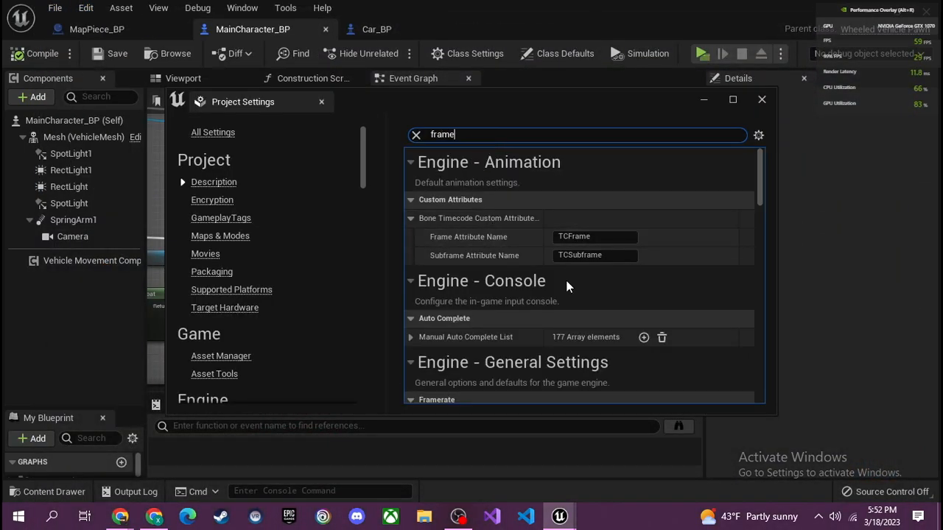
scroll(566, 280, "down", 3)
left_click(559, 328)
scroll(560, 330, "down", 2)
left_click(570, 277)
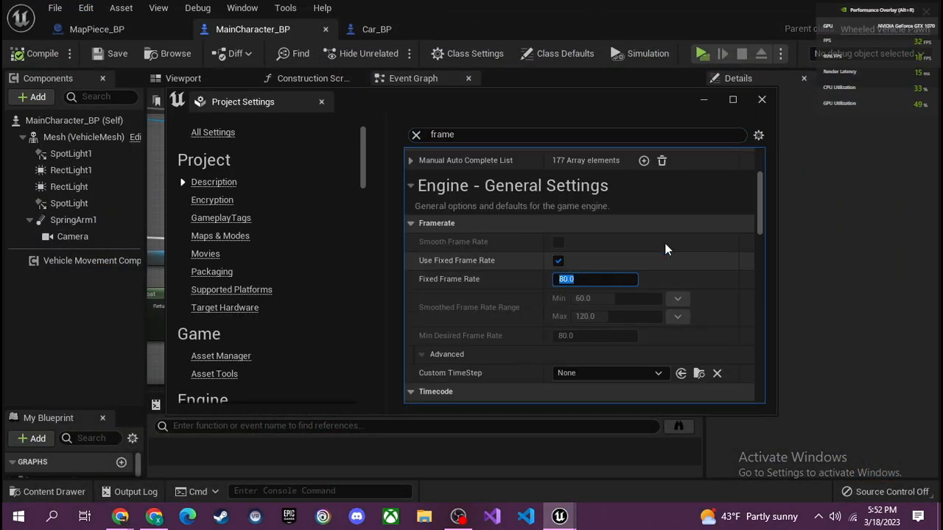
Close the project settings and play-test the game twice with the fixed frame rate of 80
left_click(761, 99)
left_click(700, 54)
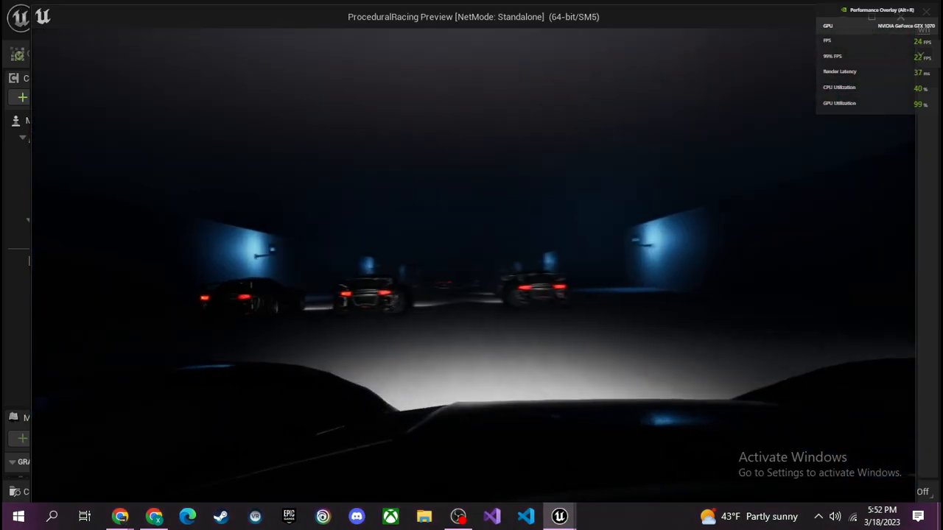
key("Escape")
left_click(701, 54)
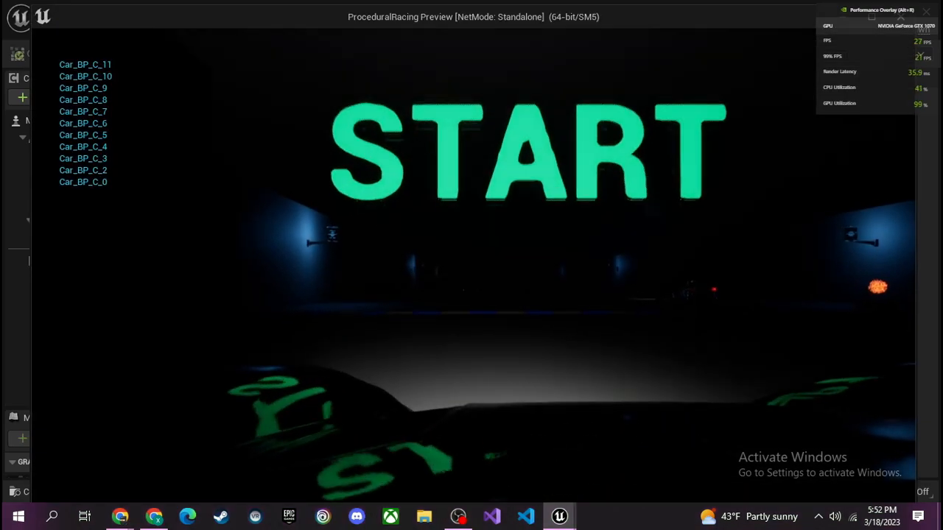
key("Escape")
Filter the project settings for "frame", turn off Use Fixed Frame Rate and enable Smooth Frame Rate
left_click(55, 8)
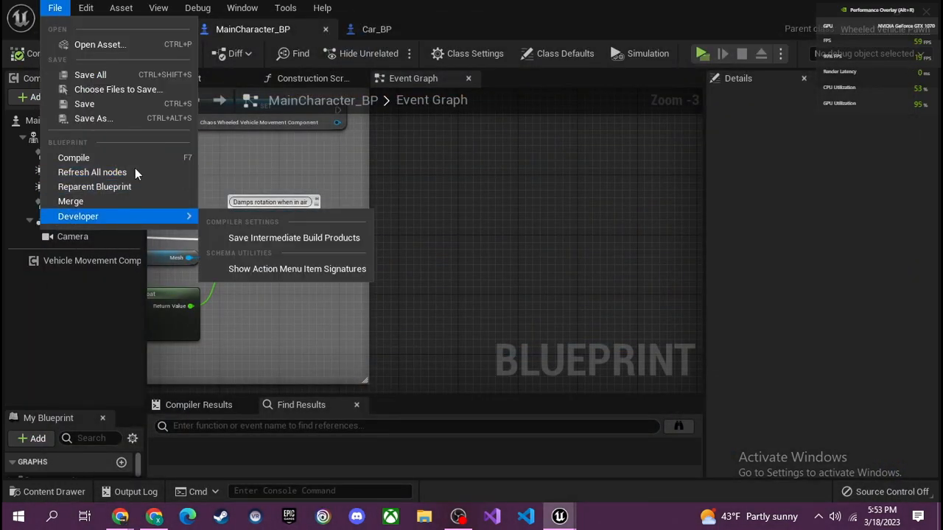
left_click(199, 184)
type("frame")
scroll(563, 294, "down", 3)
left_click(556, 244)
Close the project settings and play-test the game with Smooth Frame Rate enabled
left_click(762, 100)
left_click(701, 54)
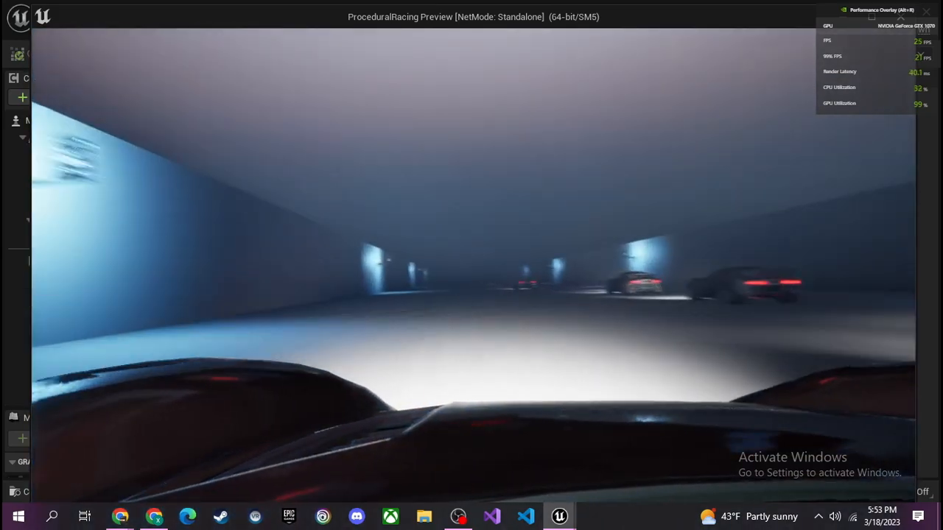
key("Escape")
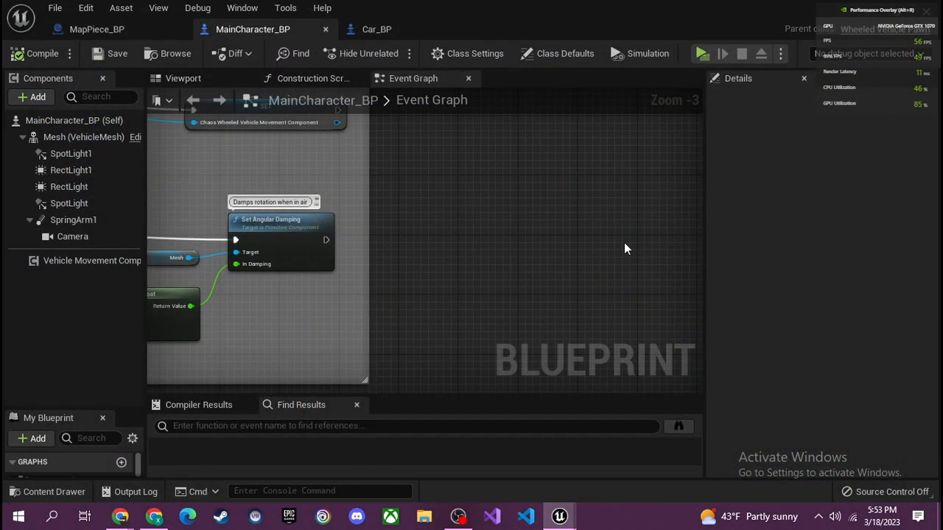
Return to the Main level editor and turn on the frame rate display in the viewport
left_click(96, 28)
left_click(86, 7)
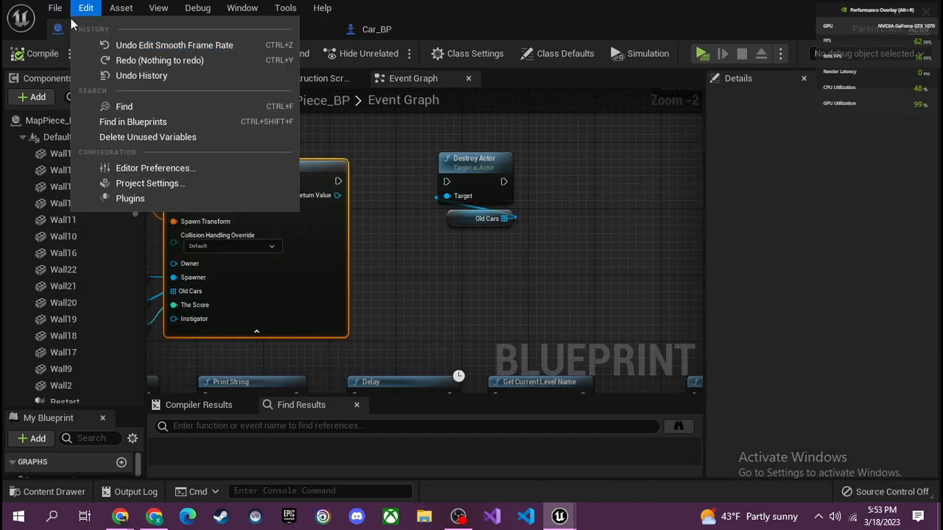
left_click(383, 132)
left_click(866, 10)
left_click(177, 85)
left_click(254, 161)
left_click(175, 86)
left_click(176, 87)
Switch the play mode to run inside the level viewport and play-test the game there
left_click(297, 53)
key("Escape")
left_click(374, 55)
left_click(445, 94)
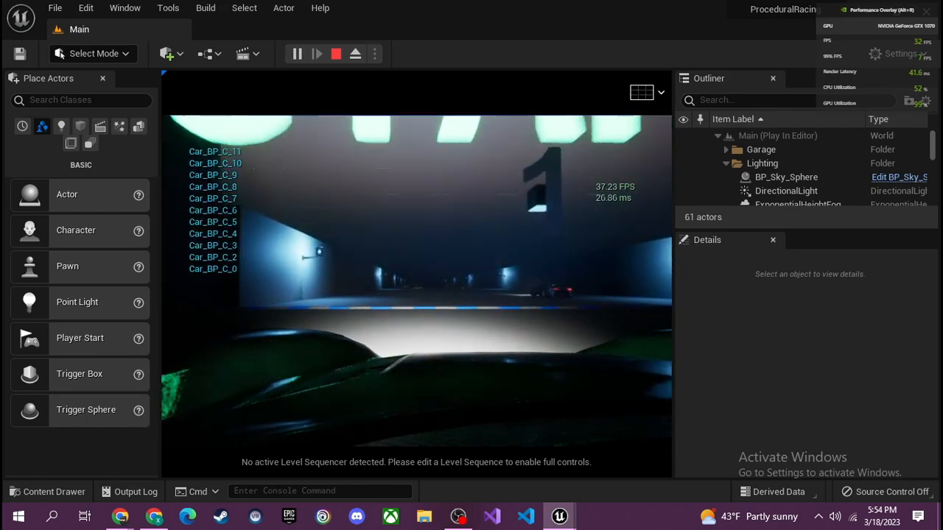
key("Escape")
Filter the project settings for "fra" and enable Use Fixed Frame Rate with the value of 80
left_click(85, 7)
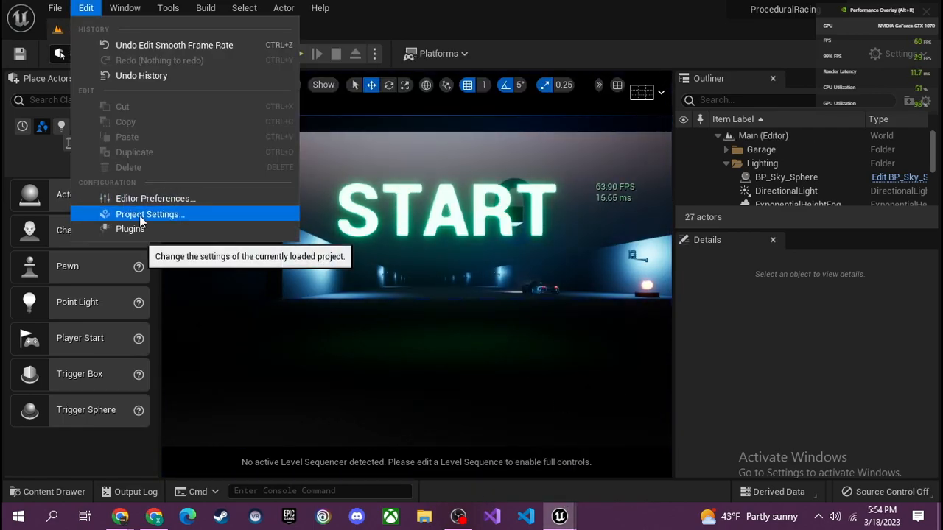
left_click(162, 213)
left_click(464, 134)
type("fra")
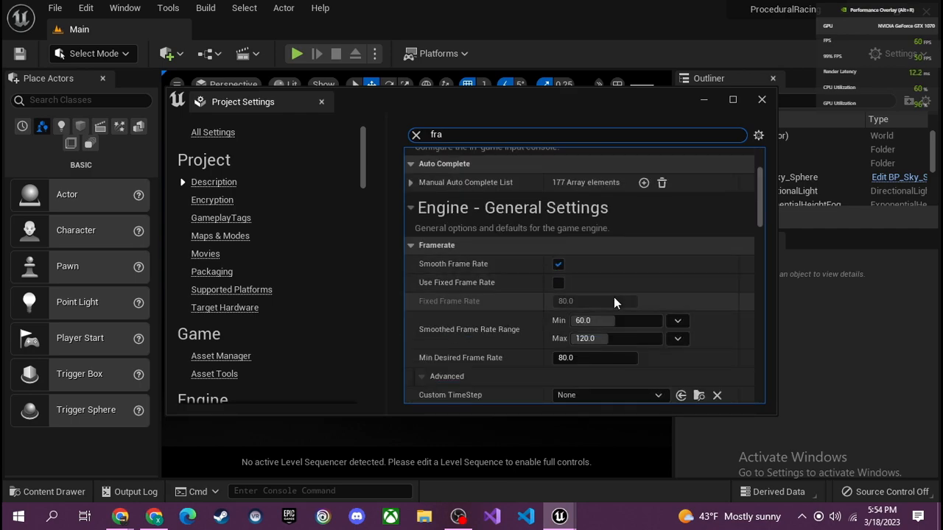
left_click(558, 282)
Close the project settings and play-test the level in the viewport with the fixed frame rate
left_click(761, 99)
left_click(297, 53)
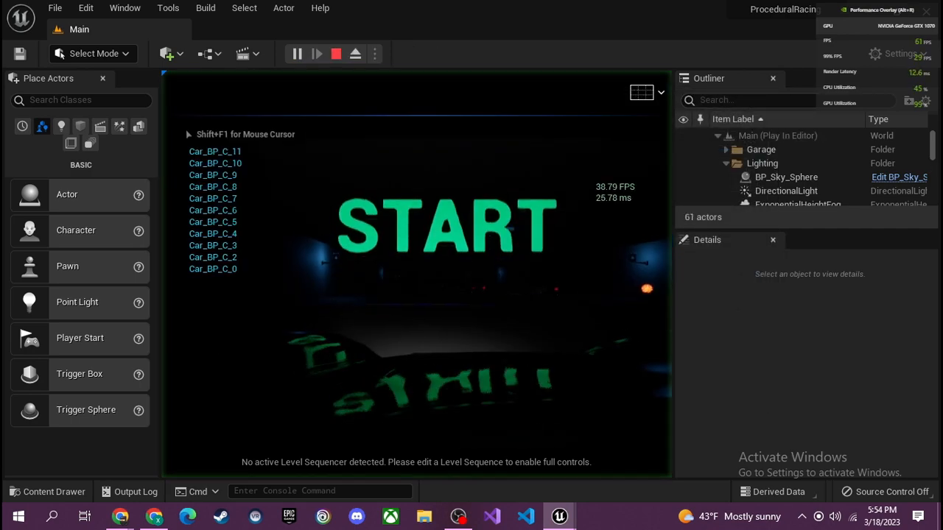
key("Escape")
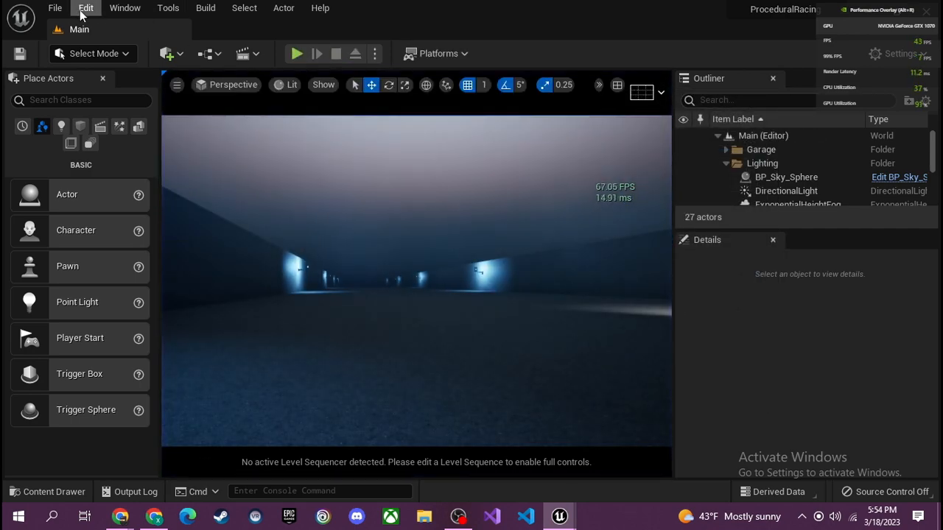
Reopen the project settings, filter for "fram", turn off Use Fixed Frame Rate and review the Framerate options
left_click(55, 8)
mouse_move(85, 7)
left_click(147, 210)
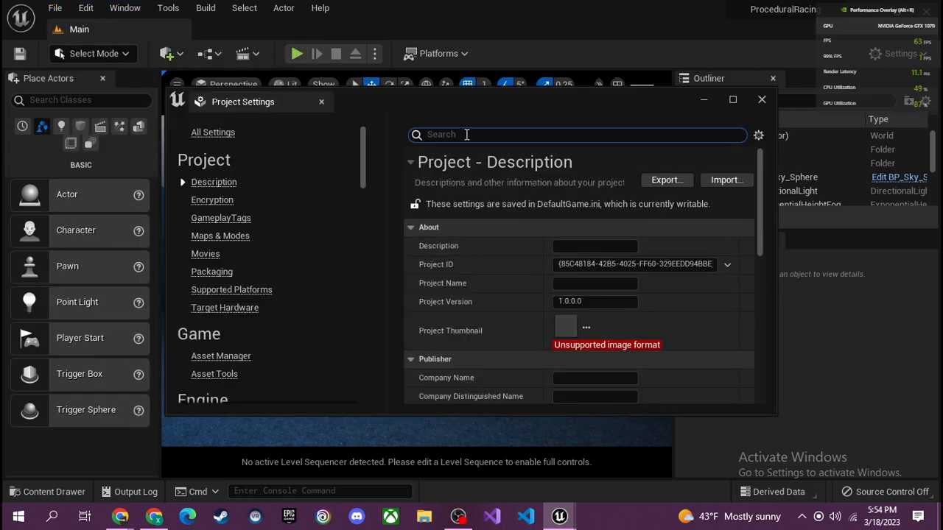
left_click(466, 134)
type("fram")
scroll(534, 366, "down", 6)
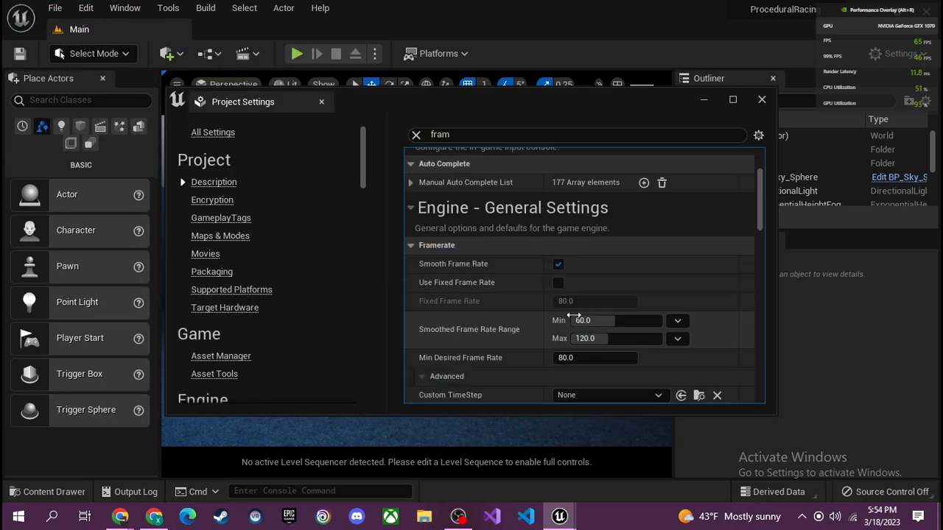
scroll(553, 344, "down", 1)
left_click(577, 326)
left_click(505, 328)
left_click(577, 329)
left_click(576, 328)
scroll(561, 260, "up", 2)
Close the project settings and play-test the level in the viewport to compare its frame rate
left_click(762, 99)
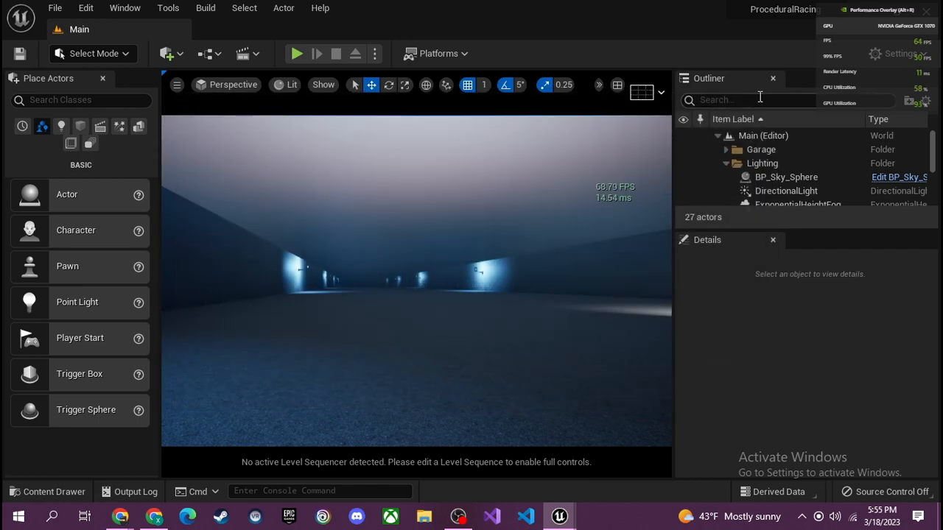
left_click(785, 177)
left_click(296, 53)
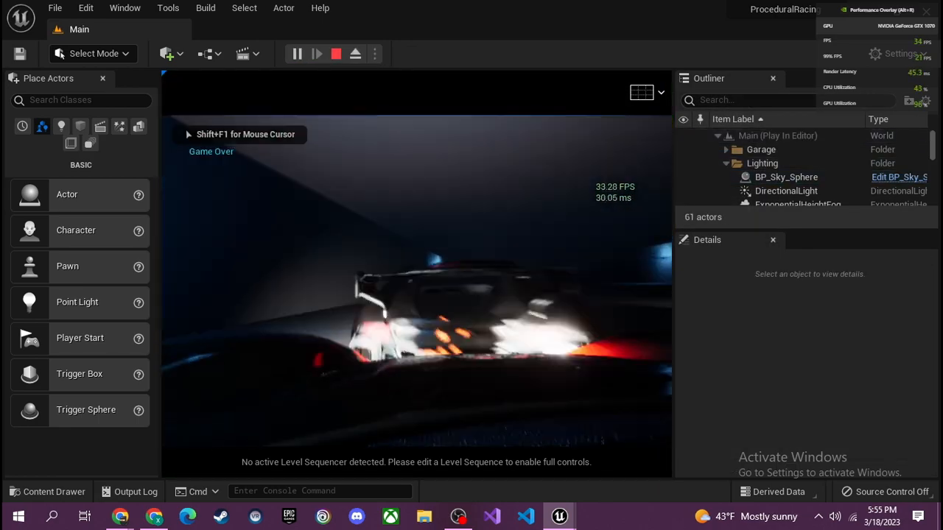
key("Escape")
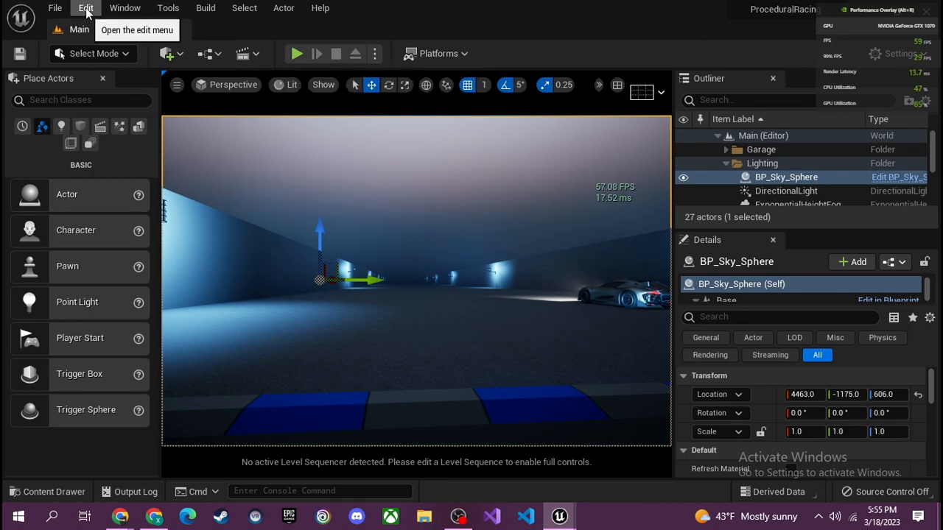
Filter the project settings for "fra" and set Use Fixed Frame Rate on with a Fixed Frame Rate of 60
left_click(55, 8)
mouse_move(86, 8)
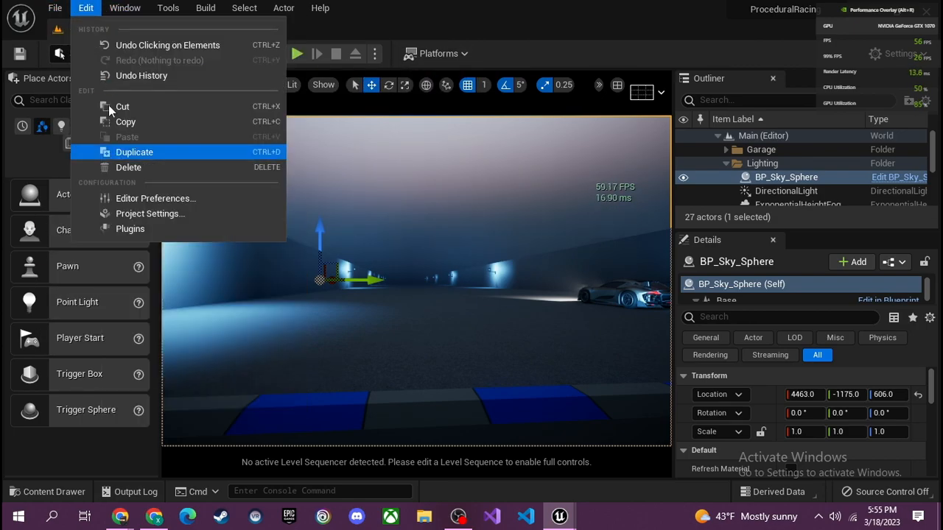
left_click(147, 213)
type("fra")
left_click(578, 323)
left_click_drag(548, 94, 316, 135)
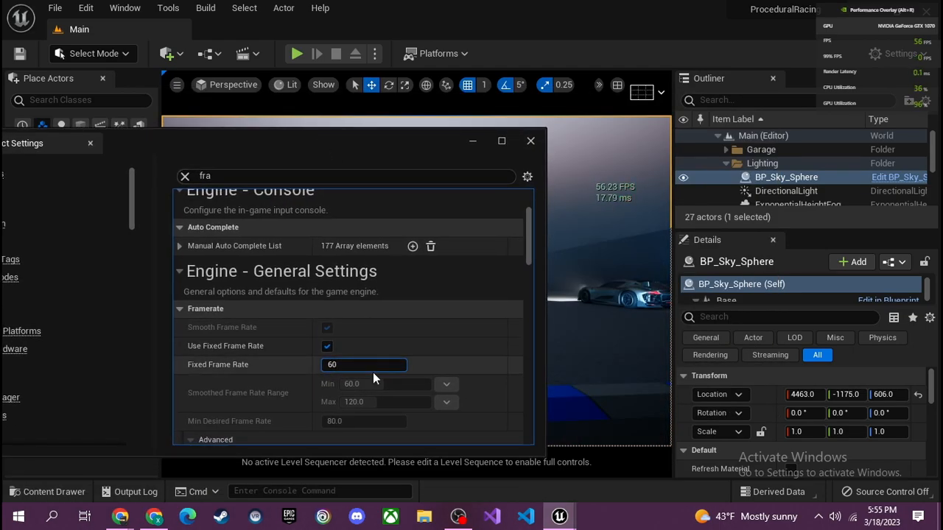
Close the project settings and play-test the level at the fixed frame rate of 60
left_click(530, 139)
left_click(296, 53)
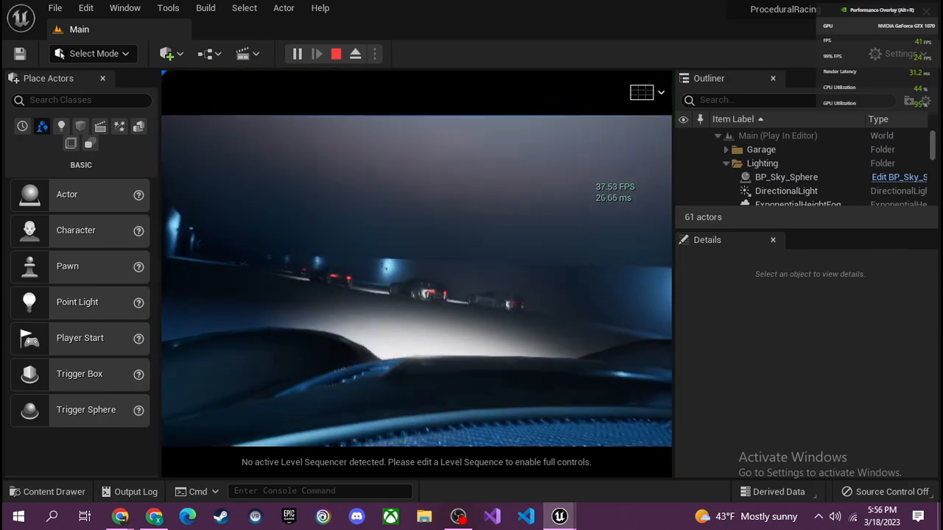
key("Escape")
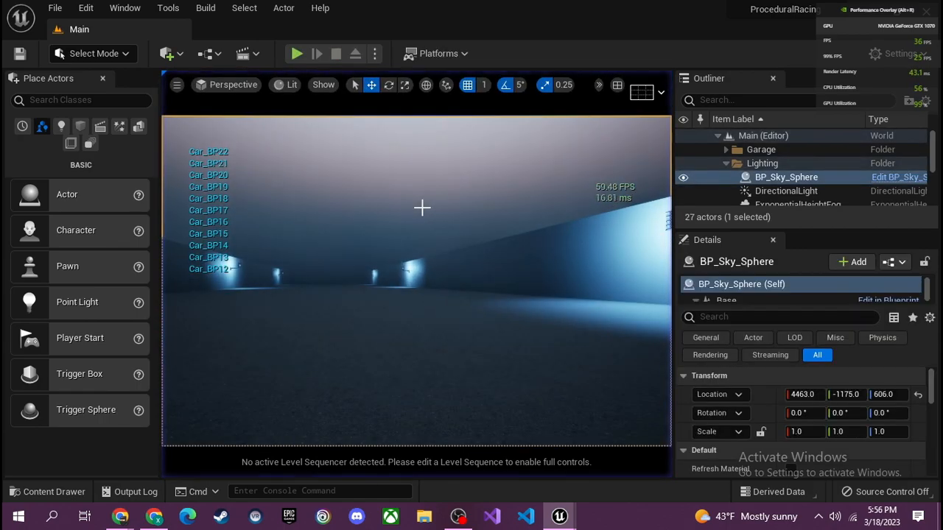
Reopen the project settings and set the Fixed Frame Rate to 30
left_click(87, 9)
left_click(133, 220)
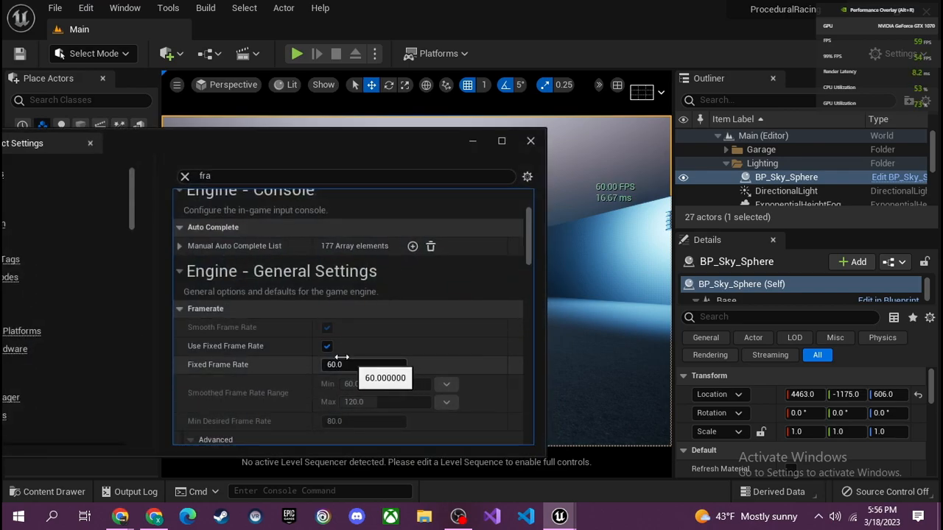
scroll(310, 358, "down", 4)
left_click(341, 330)
left_click(340, 330)
scroll(274, 305, "up", 2)
left_click_drag(402, 277, 354, 277)
left_click(351, 281)
type("30")
Close the project settings and play-test the level at the fixed frame rate of 30
left_click(530, 141)
left_click(297, 54)
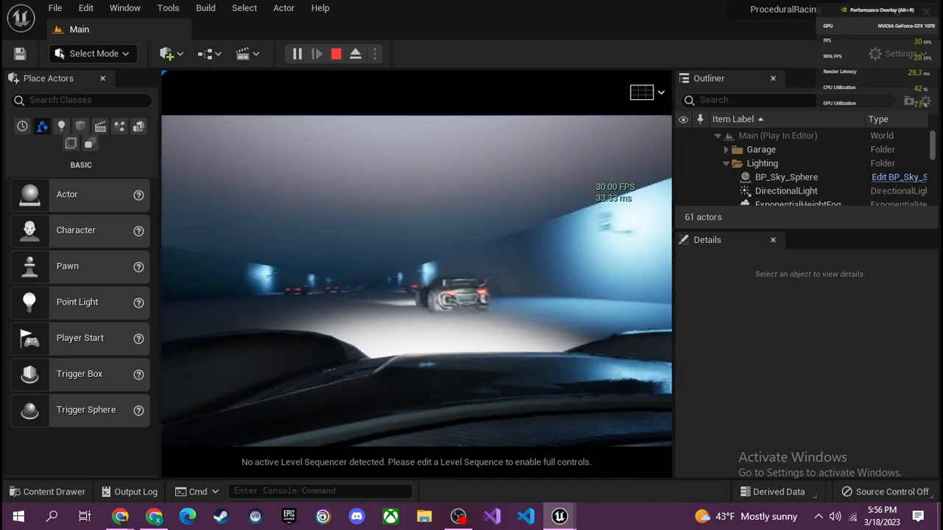
key("Escape")
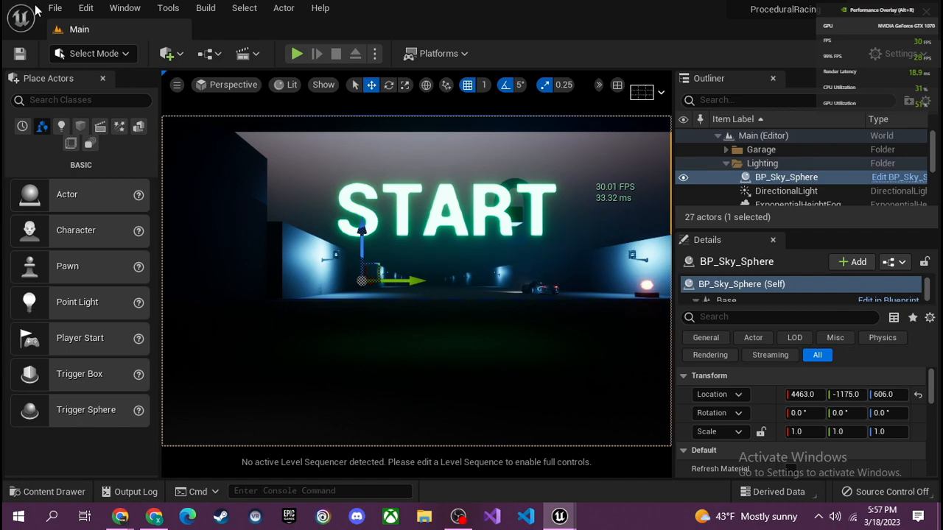
Turn off Use Fixed Frame Rate in the project settings, close them, and play-test the level
left_click(86, 7)
left_click(126, 213)
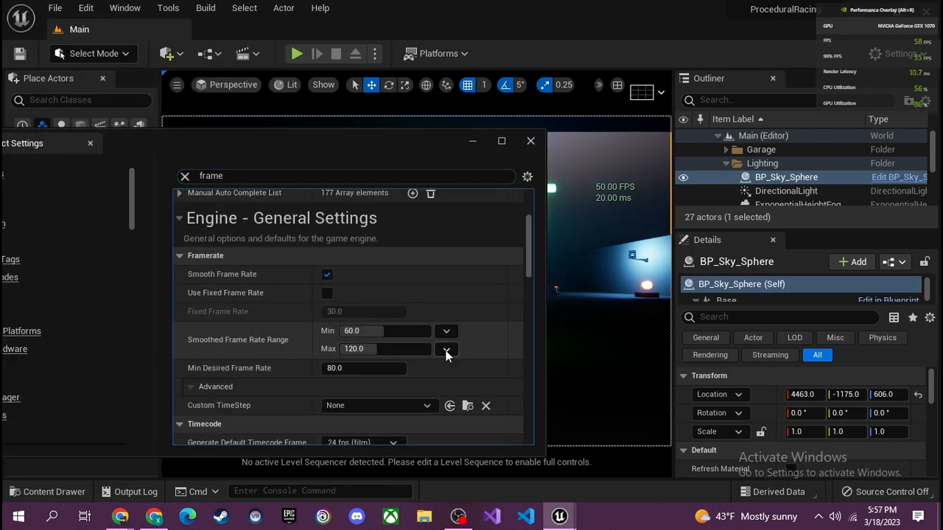
left_click(530, 140)
left_click(297, 53)
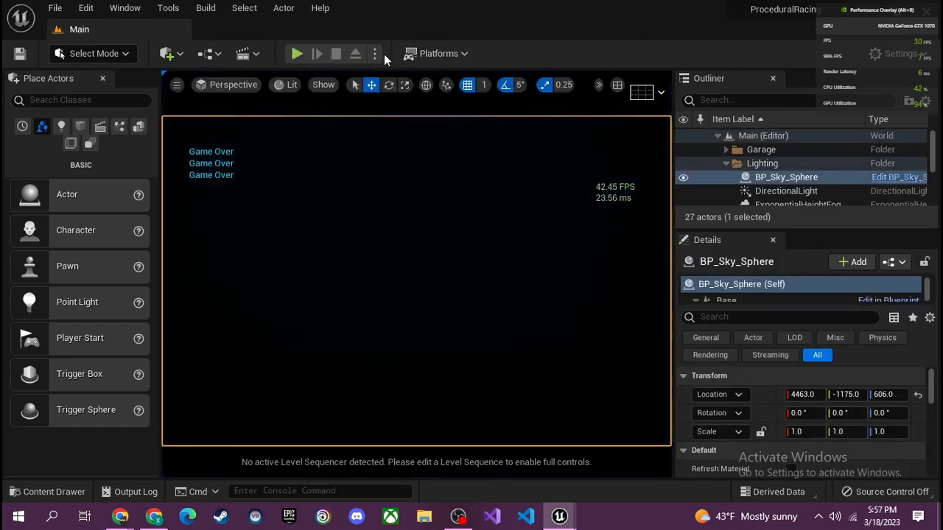
Change the play mode to New Editor Window (PIE), play-test the level there, and end the session
left_click(374, 54)
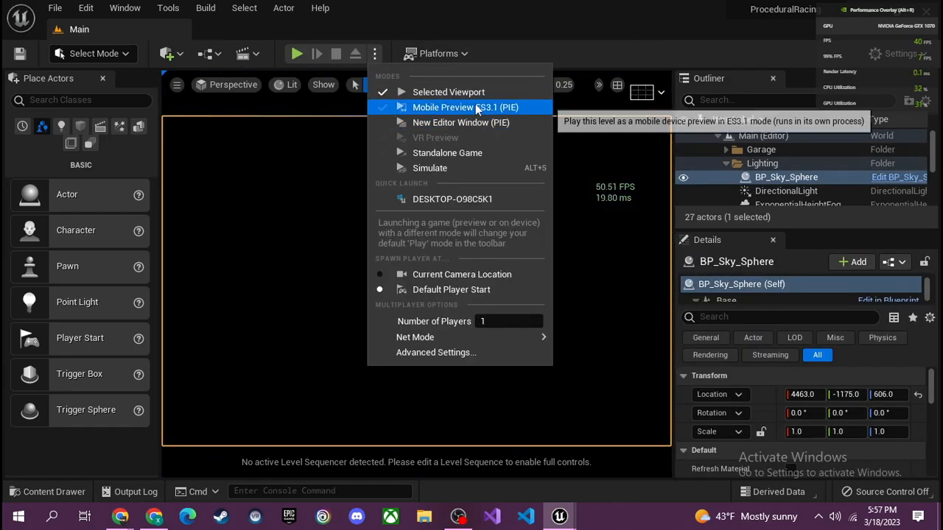
left_click(475, 122)
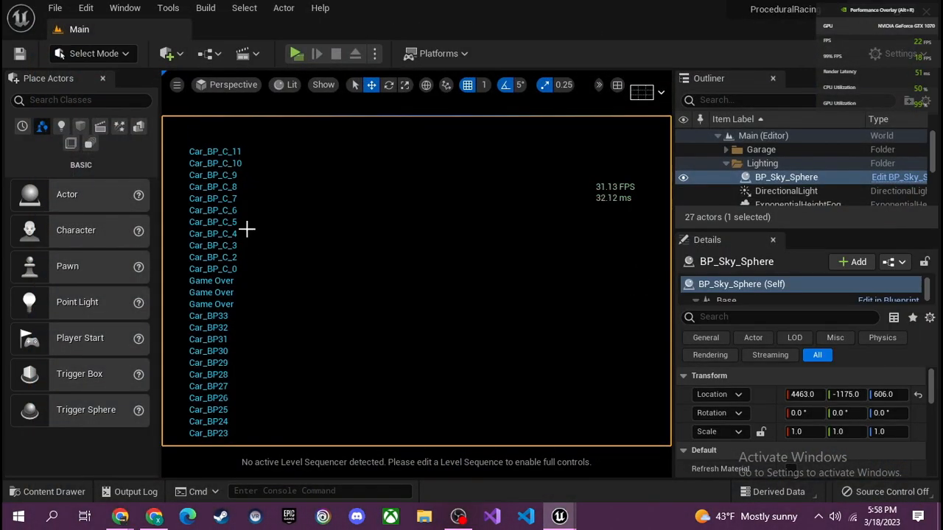
left_click(301, 60)
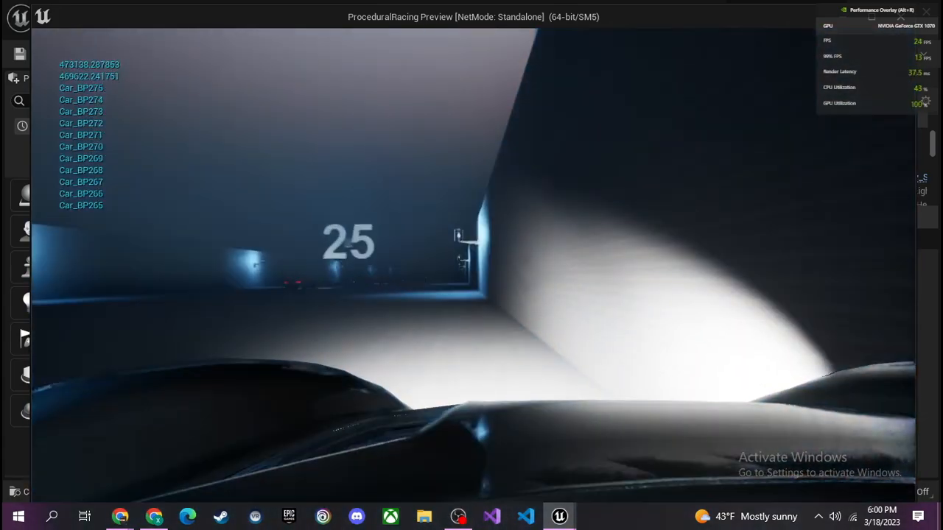
key("Escape")
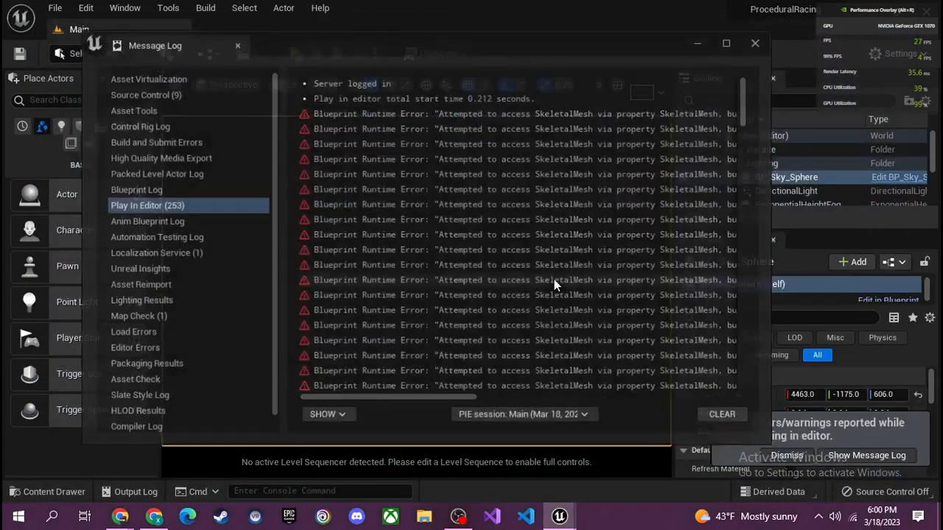
Read through the Play In Editor errors in the Message Log, clear the log, and close it
scroll(690, 128, "down", 6)
scroll(684, 92, "down", 3)
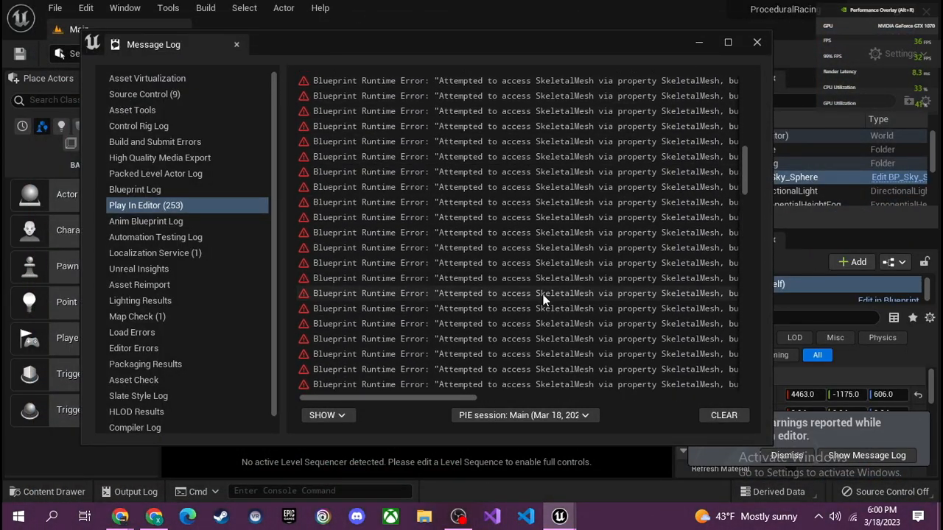
left_click_drag(426, 398, 733, 419)
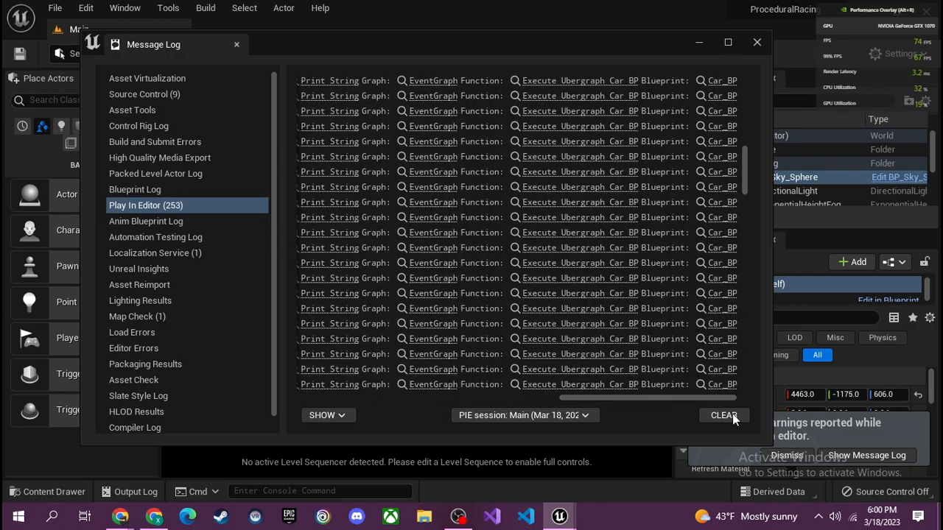
left_click(723, 416)
left_click(757, 42)
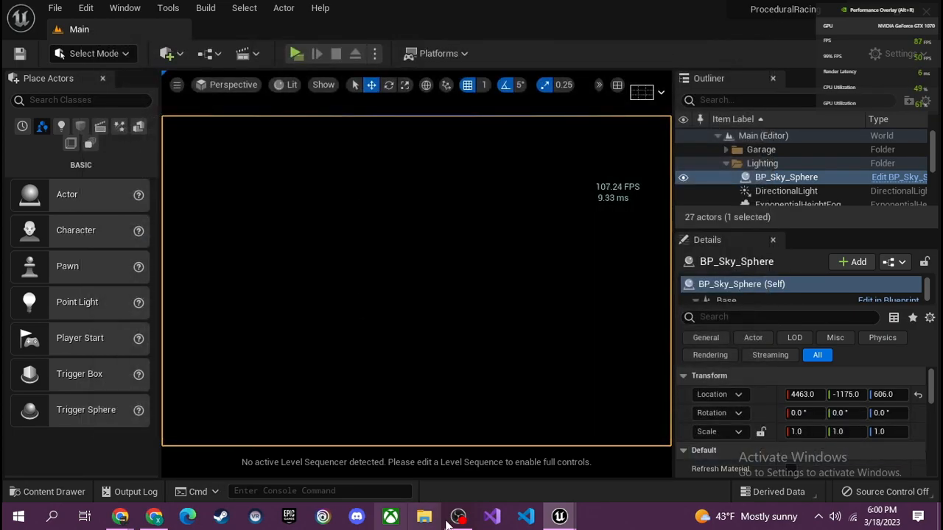
Examine the distance comparison feeding the Branch and Destroy Actor nodes in Car_BP's Event Graph
left_click(563, 503)
left_click(258, 29)
left_click(372, 30)
scroll(564, 253, "up", 2)
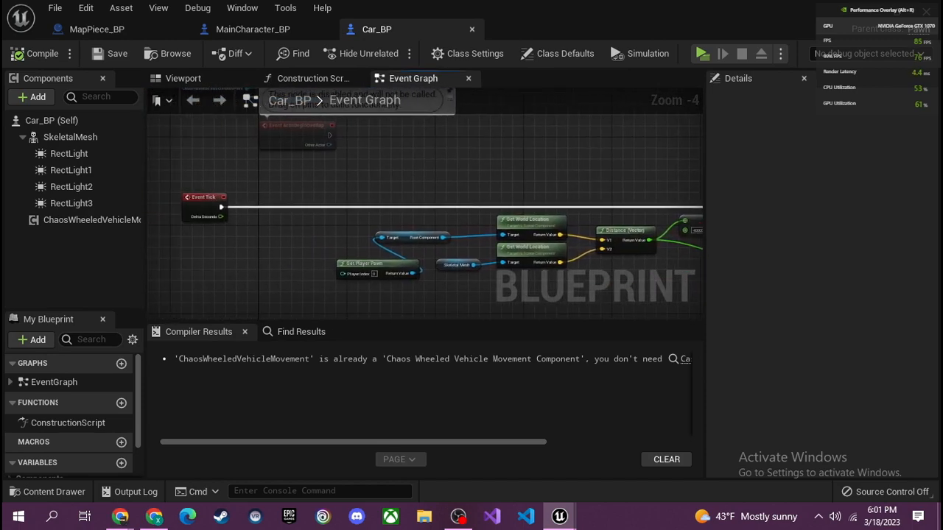
scroll(535, 245, "up", 3)
right_click_drag(535, 245, 408, 229)
right_click_drag(296, 210, 354, 251)
left_click(344, 208)
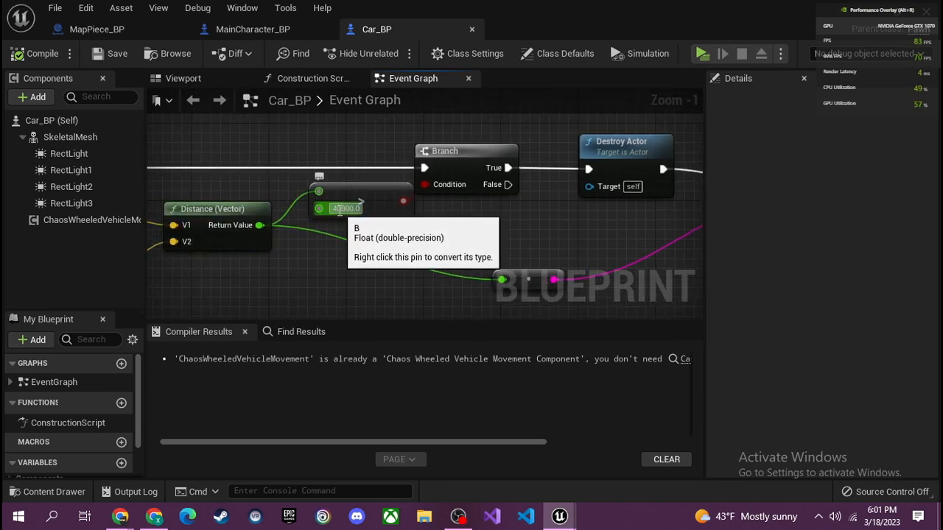
left_click(447, 214)
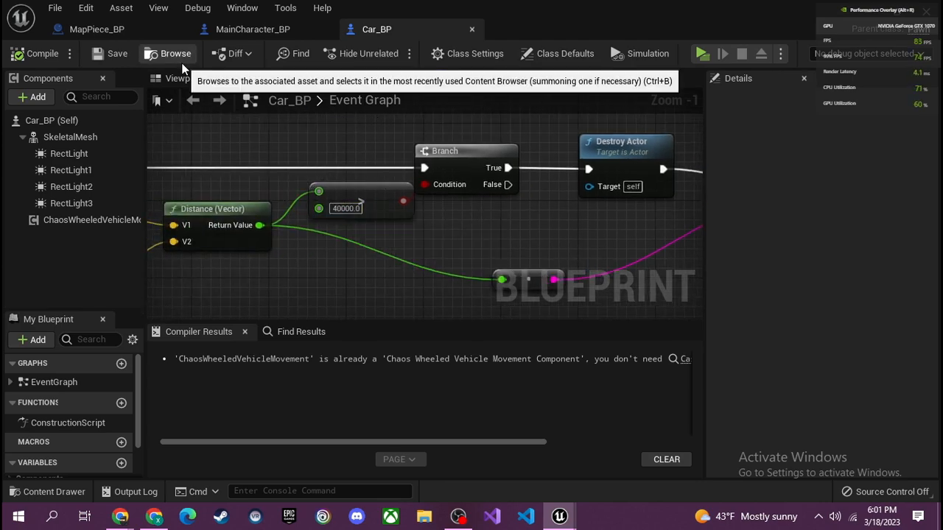
Switch to the EndlessHesi planning board on Milanote in the browser
mouse_move(120, 517)
left_click(121, 485)
right_click(225, 303)
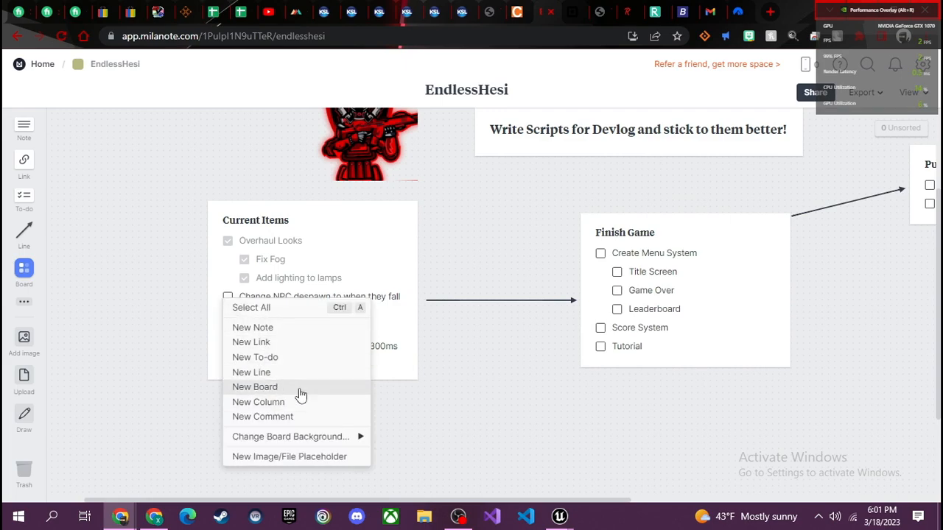
left_click(302, 327)
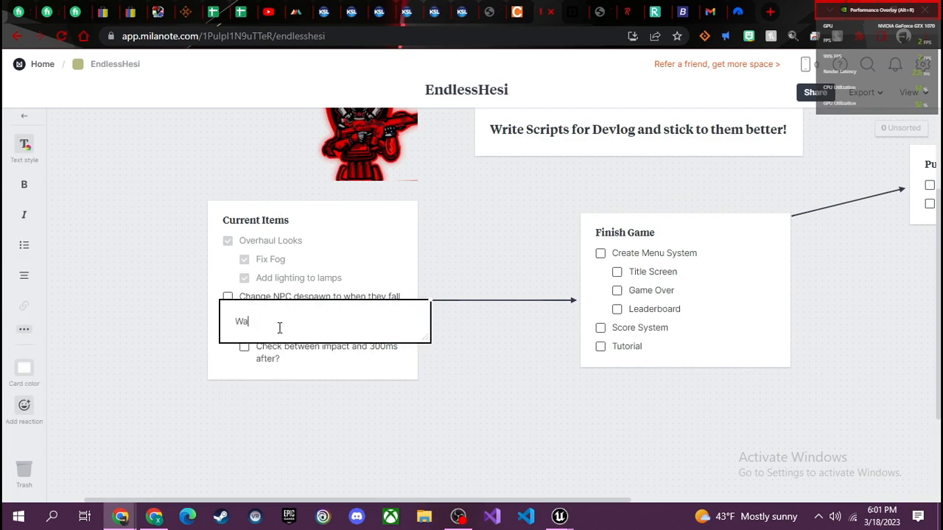
key("ctrl+z")
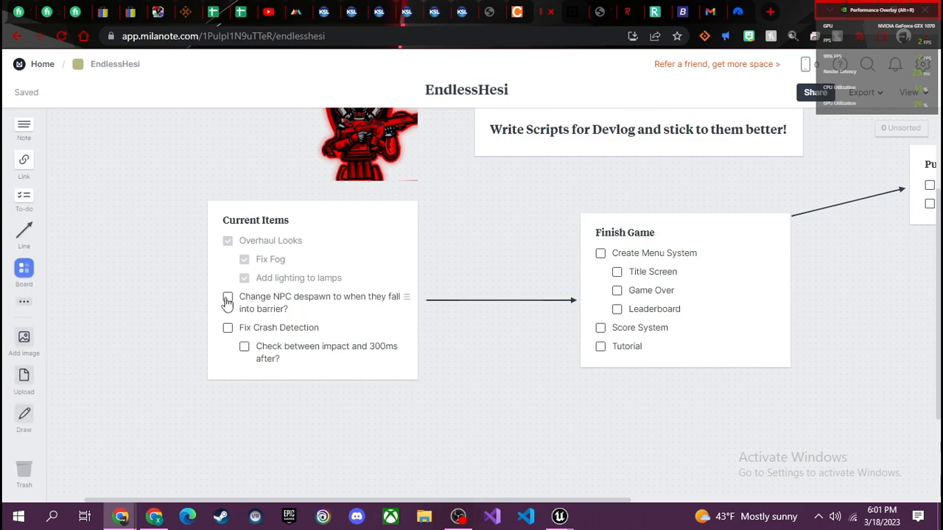
Mark the NPC despawn task as done and reword it to "Change NPC despawn to distance away from player"
left_click(227, 298)
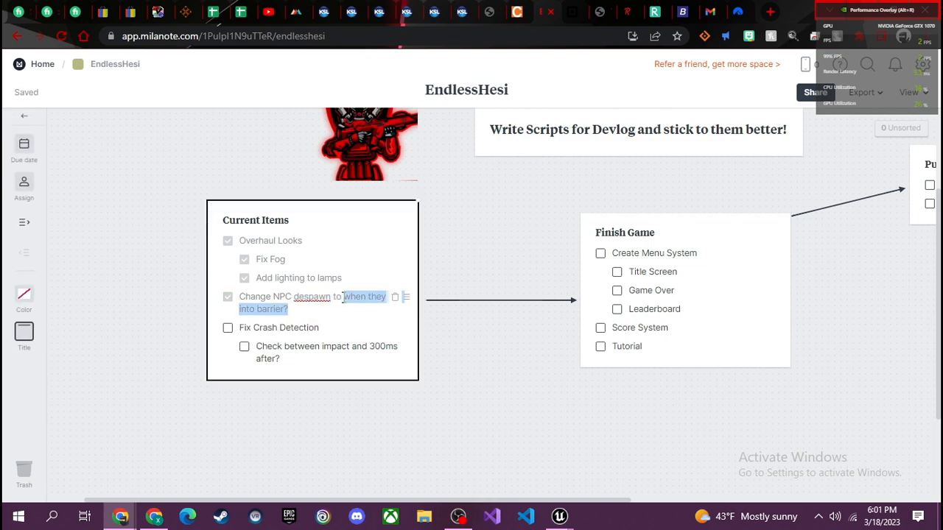
type("distance away f")
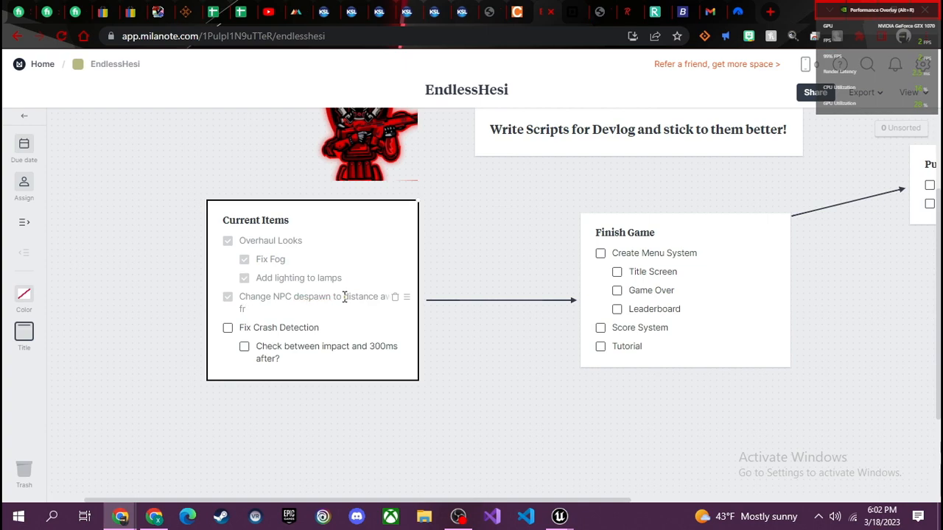
type("r")
key("Escape")
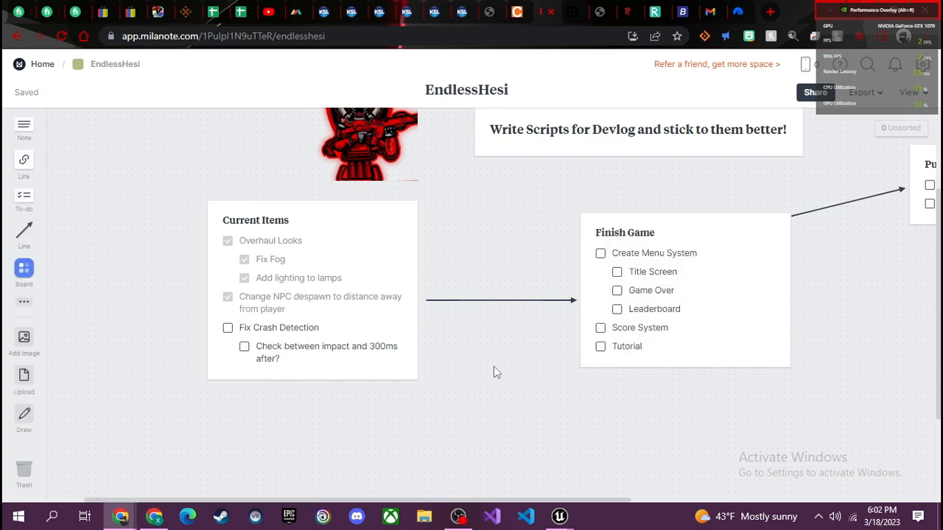
Add an "Add lanes" task to Current Items with a "Spawning Behavior" sub-item and a second one starting with "Yellow L"
left_click(278, 357)
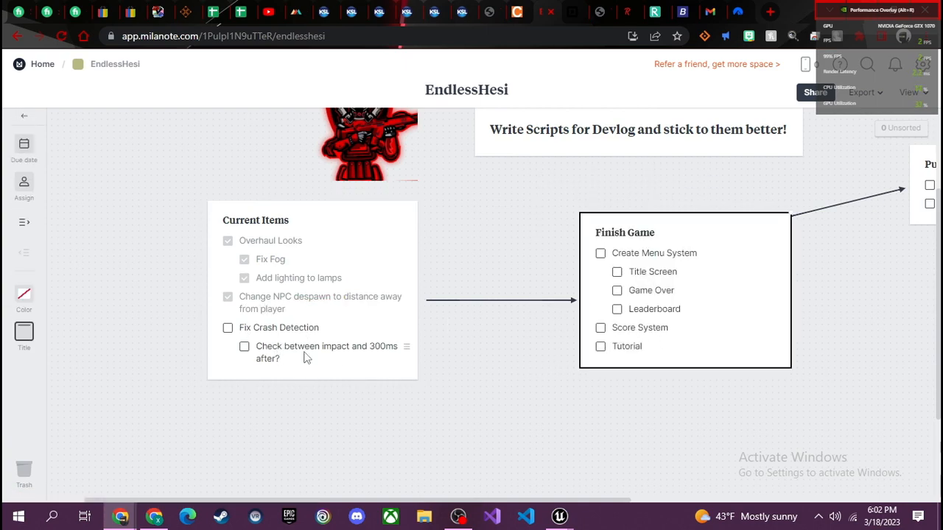
key("shift+Tab")
scroll(306, 363, "up", 1)
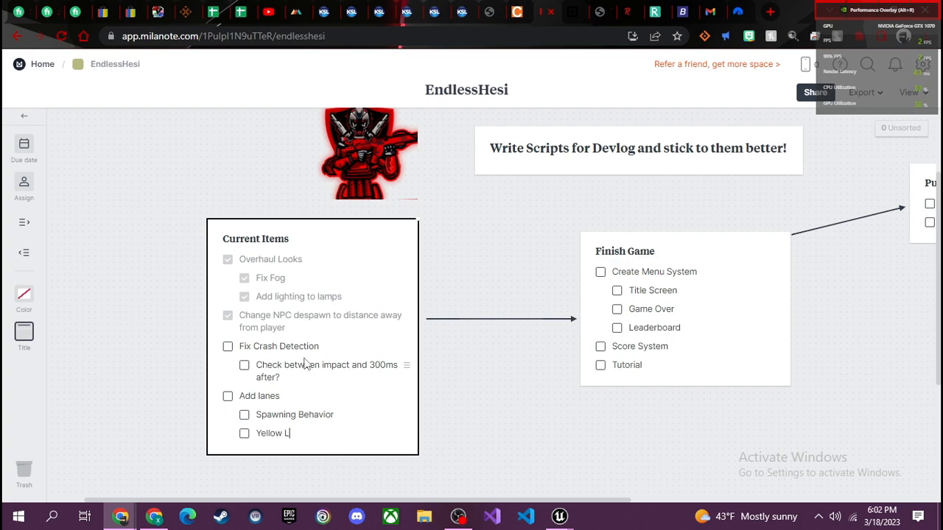
left_click(447, 472)
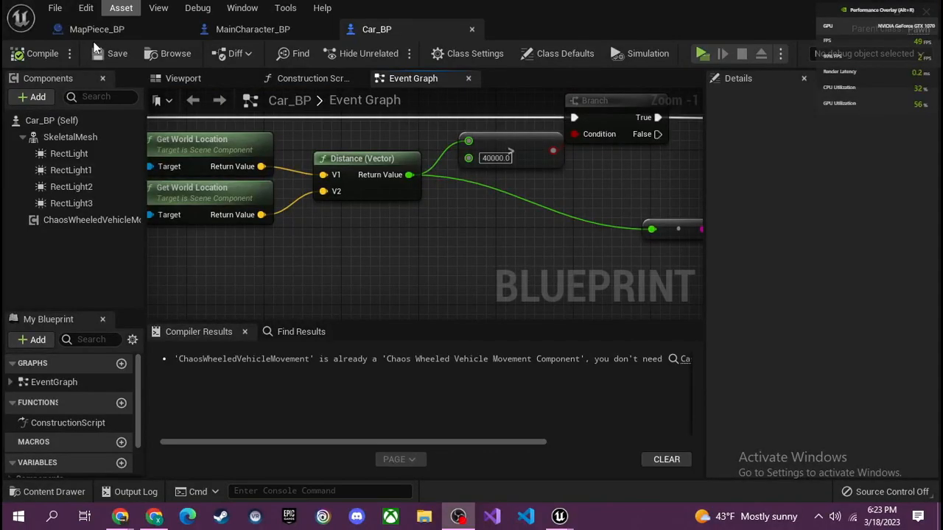
Switch to the Unreal Editor's MapPiece_BP viewport and bring the camera down to road level between the walls at camera speed 3
left_click(96, 29)
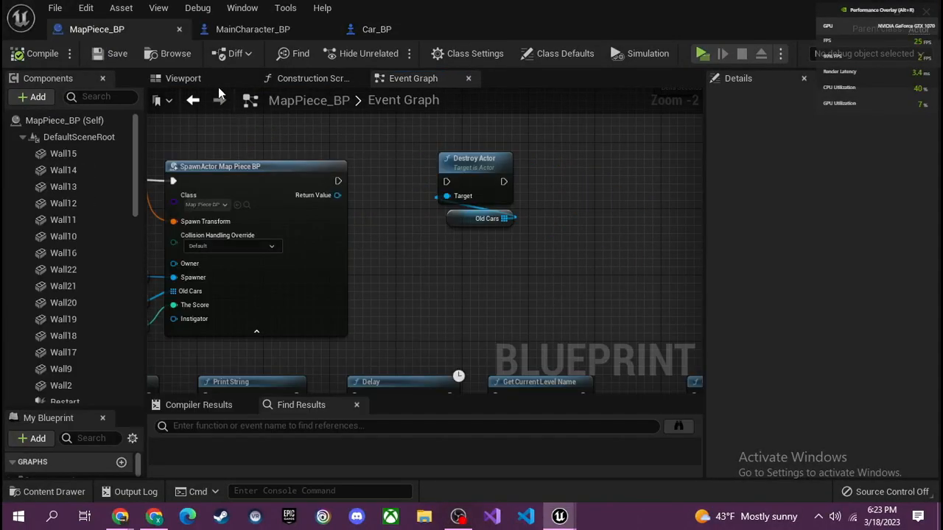
left_click(183, 78)
mouse_move(585, 143)
right_mouse_down()
mouse_move(585, 191)
mouse_move(530, 243)
mouse_move(584, 143)
right_mouse_up()
left_click(684, 98)
left_click_drag(713, 130, 772, 131)
right_click_drag(625, 221, 692, 221)
right_click_drag(606, 152, 554, 183)
left_click(606, 151)
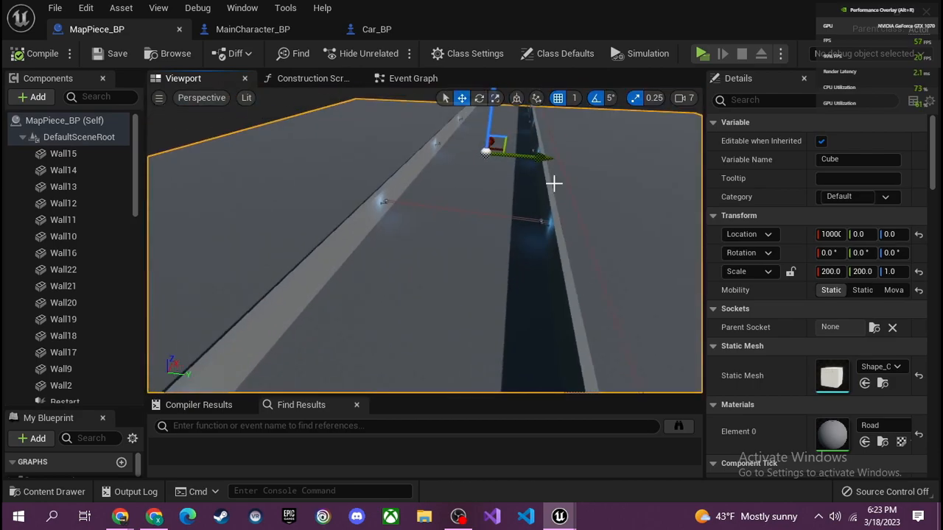
left_click(682, 98)
right_click_drag(291, 100, 309, 155)
mouse_move(370, 181)
right_mouse_down()
mouse_move(371, 110)
mouse_move(371, 181)
mouse_move(371, 169)
right_mouse_up()
Collapse the expanded lamp components in MapPiece_BP's component hierarchy
left_click(23, 137)
left_click(22, 137)
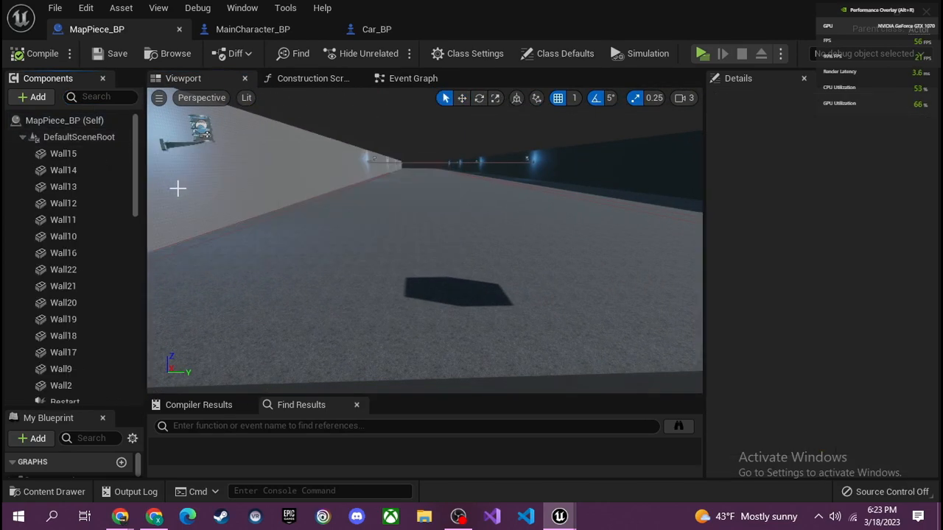
scroll(111, 221, "down", 12)
left_click(29, 166)
left_click(29, 197)
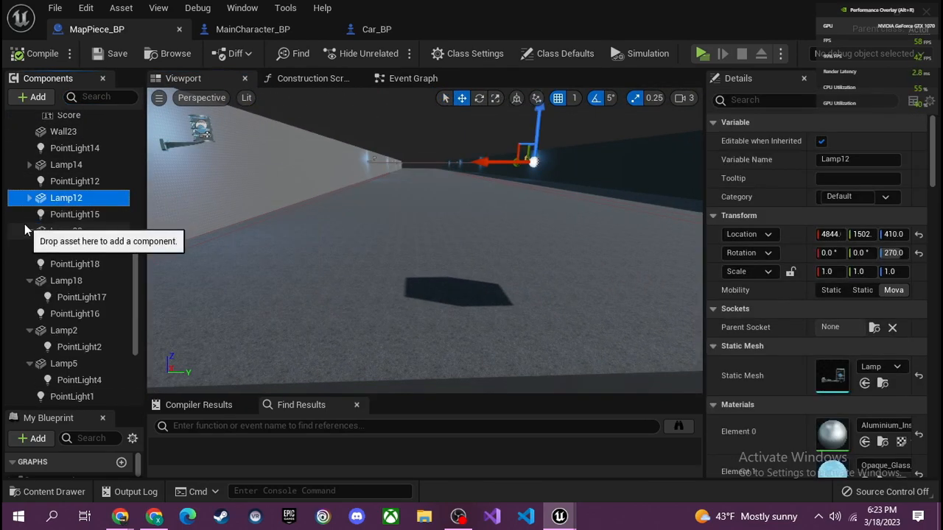
left_click(29, 230)
left_click(34, 264)
left_click(30, 264)
left_click(30, 297)
left_click(29, 314)
left_click(30, 347)
left_click(30, 364)
left_click(89, 375)
scroll(99, 372, "down", 1)
left_click(29, 357)
scroll(45, 364, "down", 1)
left_click(41, 379)
left_click(30, 379)
scroll(95, 256, "up", 12)
left_click(87, 154)
scroll(81, 243, "down", 4)
left_click(67, 295, "shift")
scroll(74, 280, "down", 6)
left_click(94, 287)
scroll(92, 294, "up", 9)
left_click(78, 155)
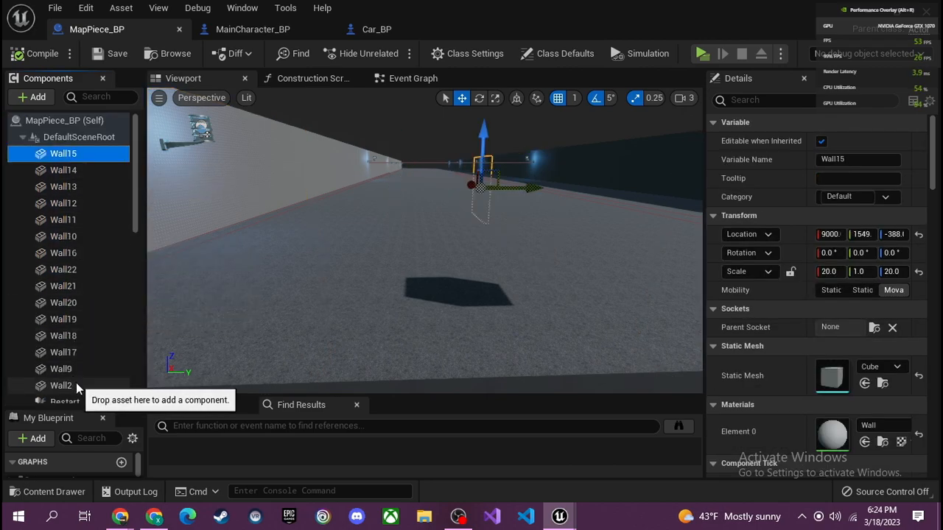
left_click(76, 383, "shift")
scroll(88, 358, "down", 6)
left_click(86, 352)
Select all side wall components together, from Wall15 through Wall2 and from Wall8 through Wall3
scroll(77, 250, "up", 6)
left_click(73, 155)
scroll(86, 294, "down", 5)
left_click(86, 276, "shift")
scroll(88, 316, "down", 2)
left_click(88, 331, "ctrl")
left_click(79, 347, "ctrl")
left_click(79, 364, "ctrl")
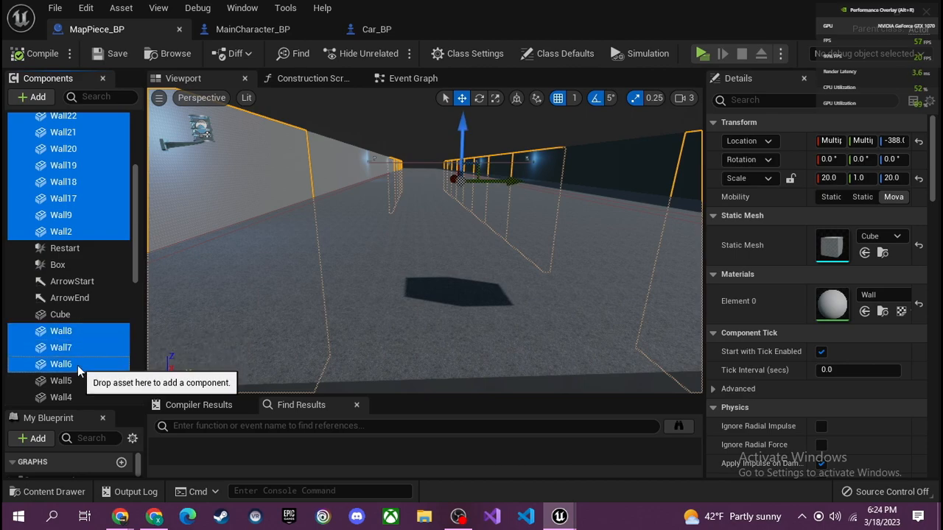
scroll(79, 324, "down", 2)
left_click(80, 314, "ctrl")
left_click(81, 330, "ctrl")
left_click(90, 348, "ctrl")
scroll(88, 335, "down", 7)
scroll(94, 336, "up", 10)
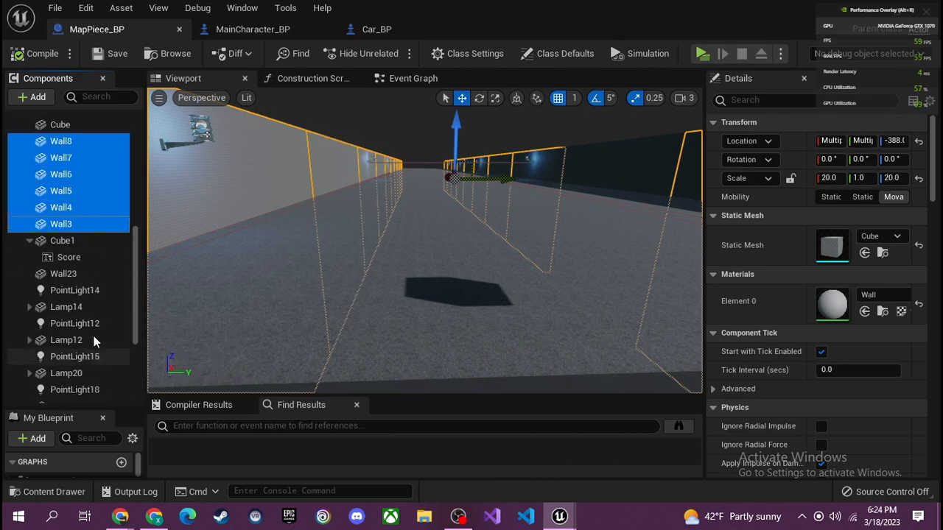
scroll(82, 277, "down", 2)
left_click(77, 314, "ctrl")
left_click(77, 315, "ctrl")
right_click_drag(514, 133, 419, 136)
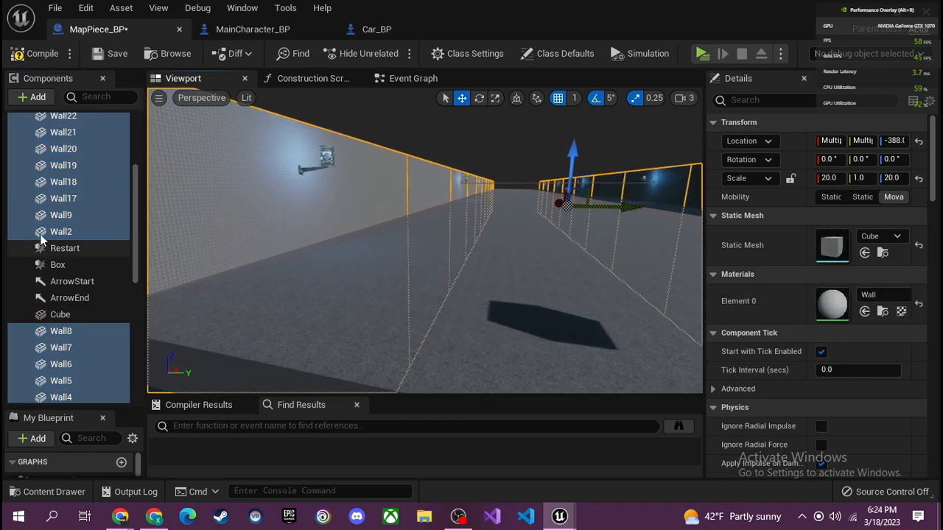
Look for a way to group the selected walls, searching the addable component types for "gr" and browsing the full list
scroll(77, 277, "down", 8)
scroll(82, 277, "up", 10)
right_click(59, 195)
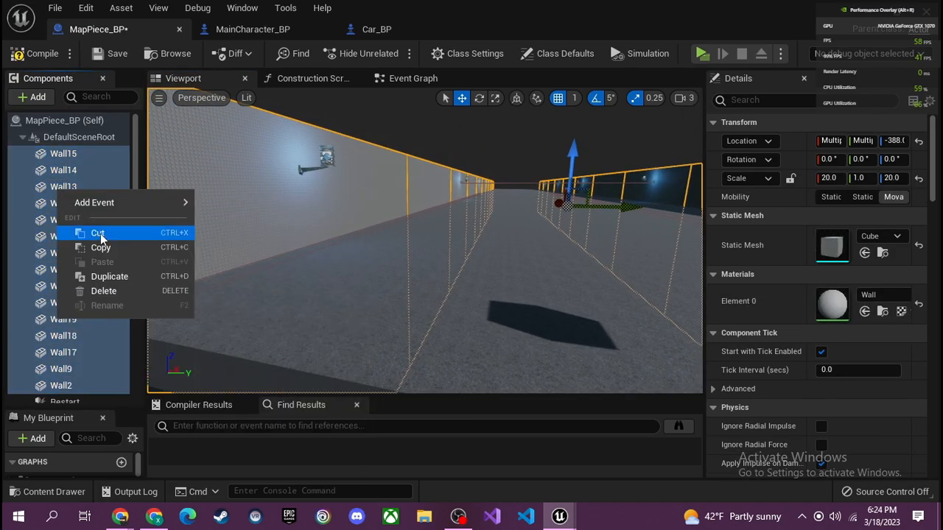
left_click(38, 98)
type("gr")
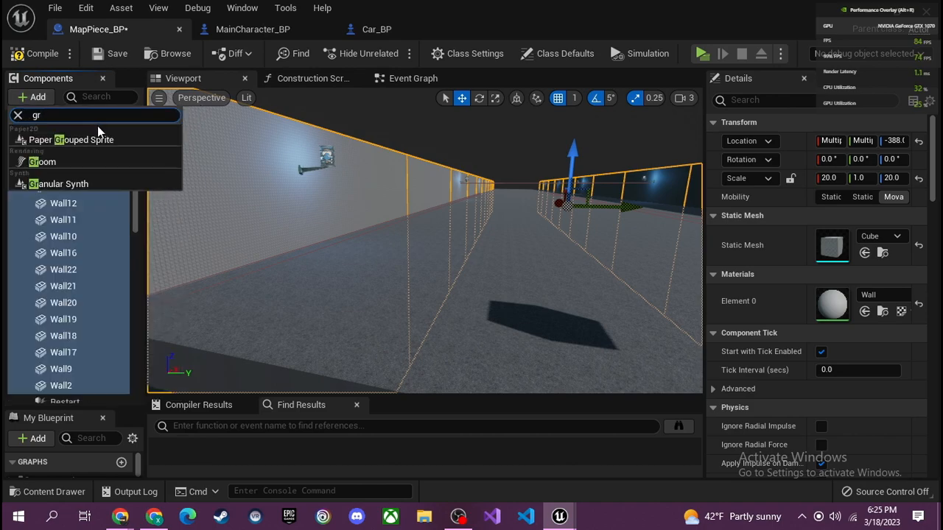
key("BackSpace")
key("BackSpace")
scroll(119, 310, "down", 6)
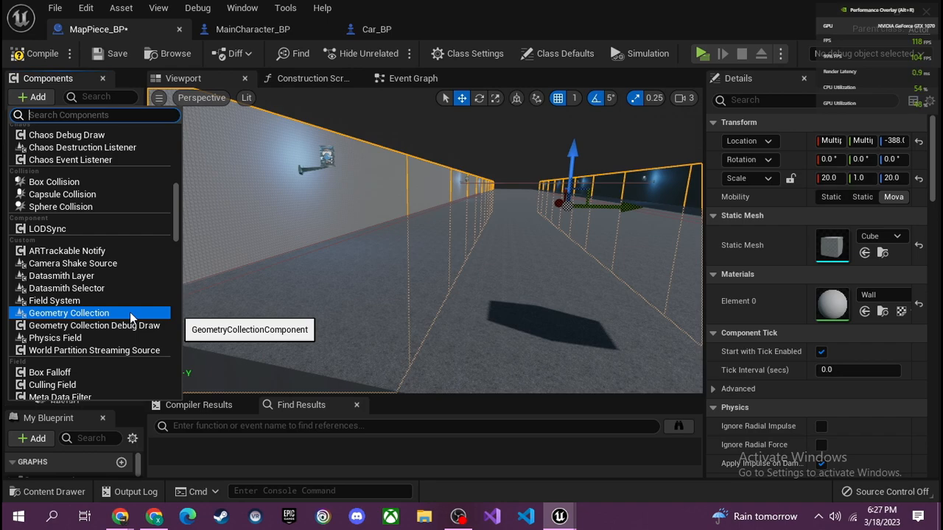
left_click(46, 96)
left_click(46, 120)
left_click(48, 140)
scroll(90, 294, "down", 5)
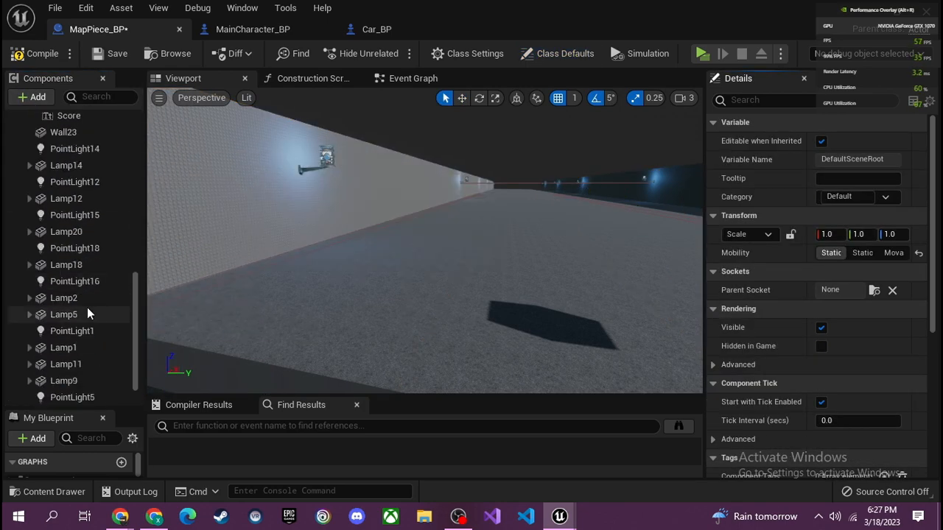
Add a cube component as a child of the road's Cube component
left_click(390, 143)
left_click(32, 97)
type("c")
key("BackSpace")
left_click(52, 249)
key("Return")
Try to scale and reposition the new child cube on the road, and delete it
right_click_drag(309, 309, 442, 346)
key("s")
key("e")
right_click_drag(683, 252, 618, 240)
key("s")
left_click(479, 98)
left_click(492, 98)
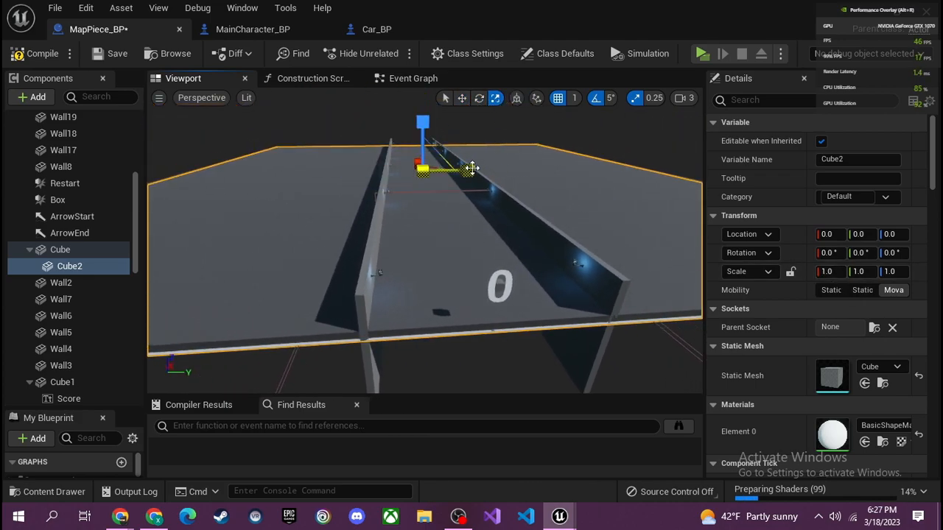
left_click_drag(434, 167, 434, 207)
left_click(459, 99)
key("w")
right_click_drag(525, 217, 534, 199)
left_click(494, 98)
left_click_drag(459, 246, 451, 261)
right_click_drag(451, 261, 442, 295)
key("Delete")
Add a fresh cube component to MapPiece_BP and move it onto the near end of the road, to about X 124, Y -662, Z 133
left_click(23, 100)
type("cube")
key("Return")
key("w")
left_click_drag(459, 246, 458, 203)
right_click_drag(458, 202, 390, 213)
left_click_drag(511, 239, 512, 193)
left_click_drag(554, 227, 648, 221)
left_click_drag(650, 234, 547, 174)
right_click_drag(547, 174, 604, 217)
left_click_drag(410, 267, 309, 251)
right_click_drag(309, 250, 258, 206)
Scale the new cube on the road to 0.5 in Y and 0.25 in Z, and lower it to Z 96
left_click(495, 98)
left_click_drag(406, 272, 431, 315)
right_click_drag(431, 315, 456, 296)
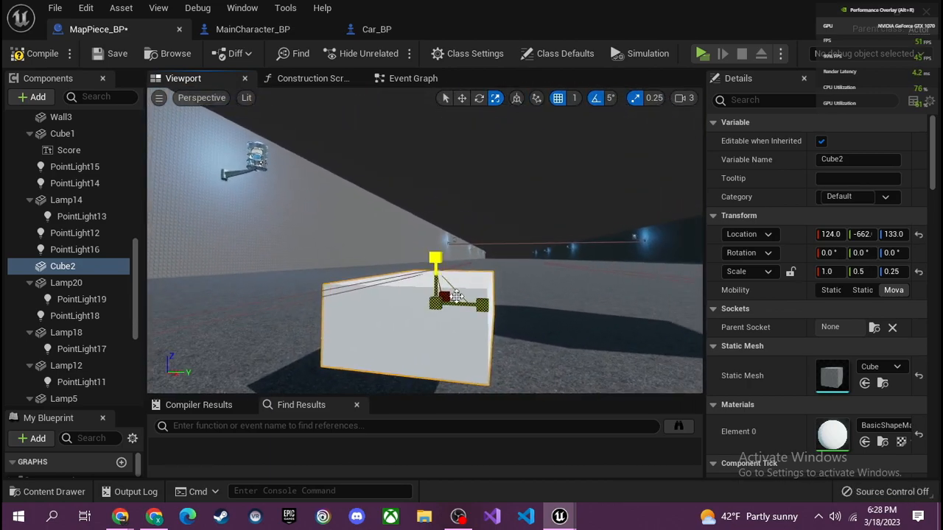
left_click(462, 98)
left_click_drag(435, 266, 435, 314)
right_click_drag(435, 313, 368, 310)
left_click_drag(452, 188, 445, 223)
Flatten the cube into a thin marking with a Z scale of 0.05 and raise it to Z 100
left_click(892, 272)
type("0.1")
key("Return")
left_click(890, 272)
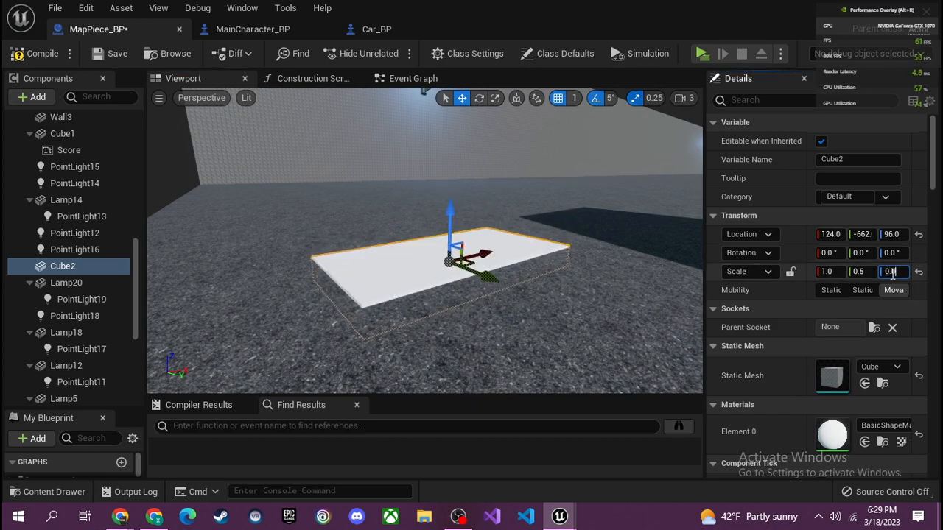
type("0.01")
key("Return")
left_click_drag(446, 218, 450, 203)
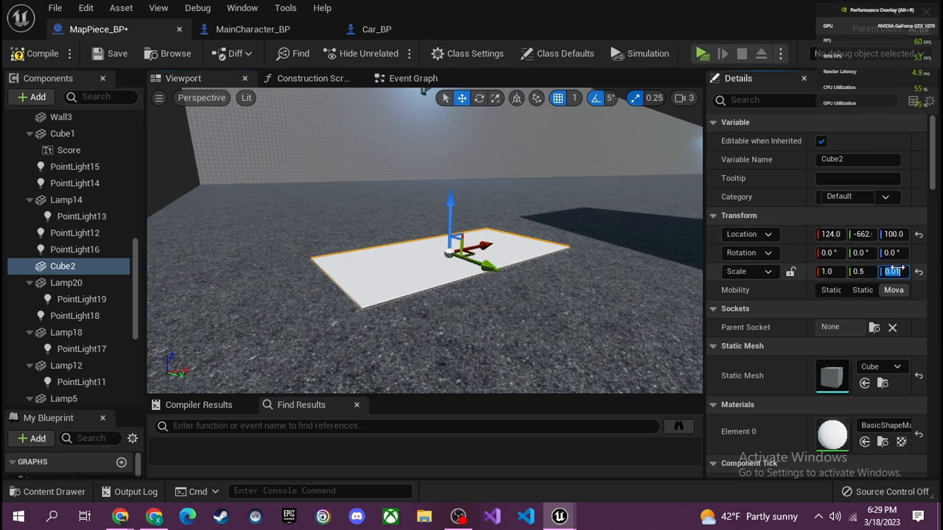
key("BackSpace")
type("5")
key("Return")
Set the flat cube's collision preset to NoCollision and hide the performance overlay
right_click_drag(648, 295, 721, 243)
scroll(762, 345, "down", 6)
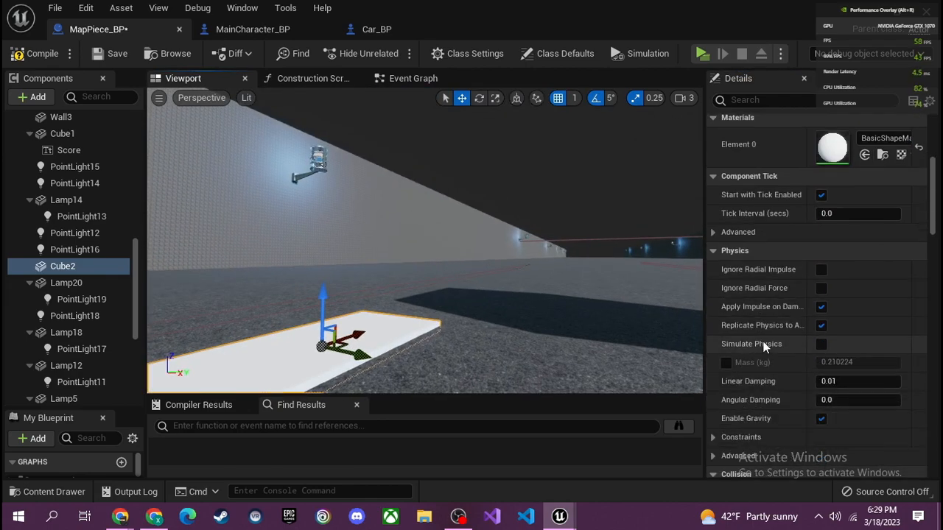
scroll(783, 338, "down", 2)
left_click(854, 310)
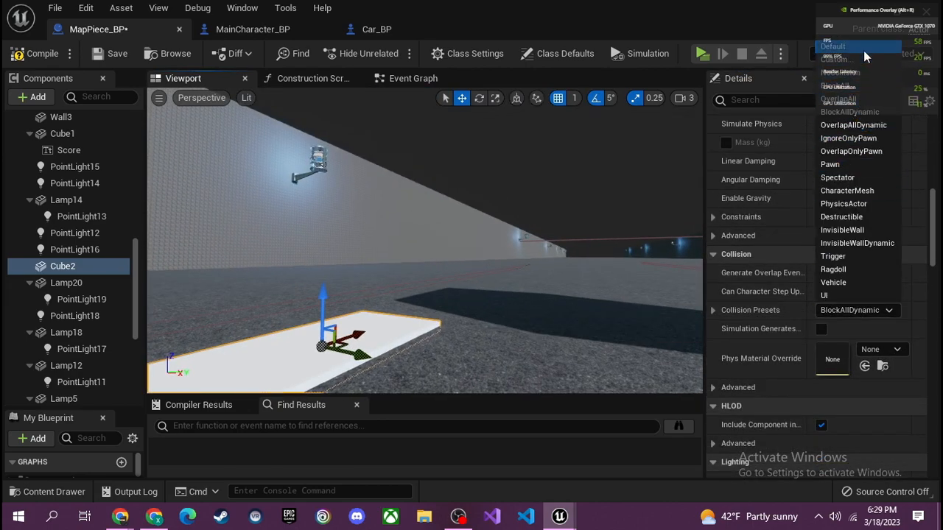
left_click(852, 72)
key("super+r")
key("alt+r")
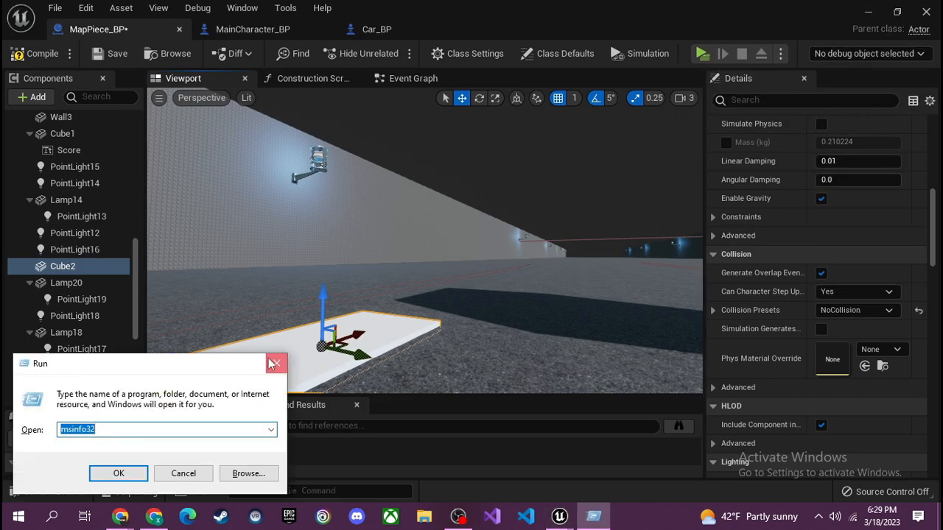
left_click(273, 363)
left_click(862, 310)
Assign the yellow CubeMaterial to the flat cube's Element 0 material slot
right_click_drag(557, 276, 412, 277)
scroll(790, 226, "up", 10)
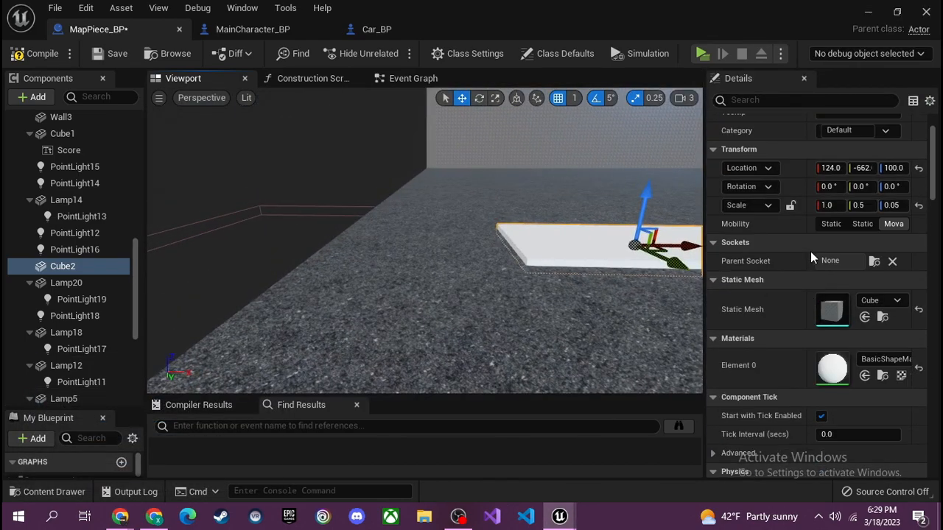
left_click(875, 360)
scroll(816, 196, "up", 5)
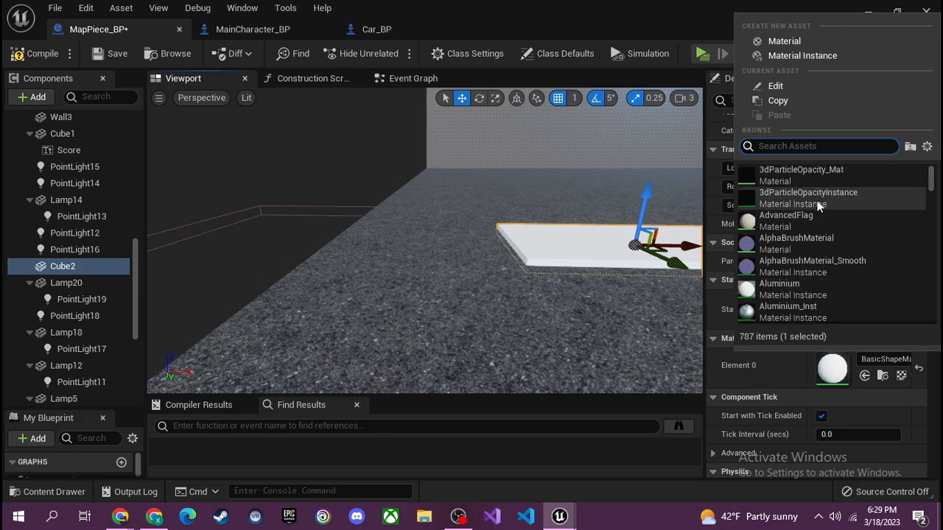
scroll(816, 214, "down", 5)
scroll(816, 228, "down", 10)
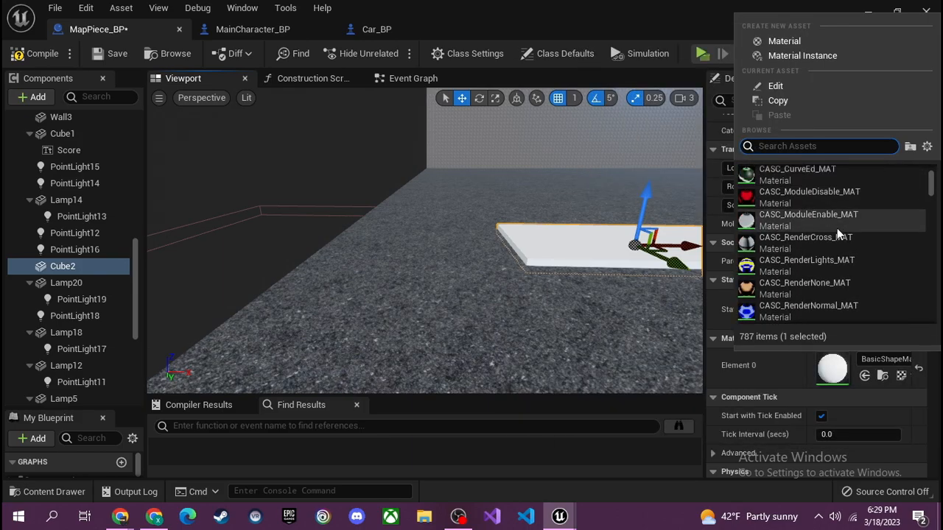
scroll(828, 246, "down", 5)
left_click(803, 301)
Test drive over the yellow marking in the game preview and exit the preview
key("w")
right_click_drag(678, 318, 788, 324)
key("s")
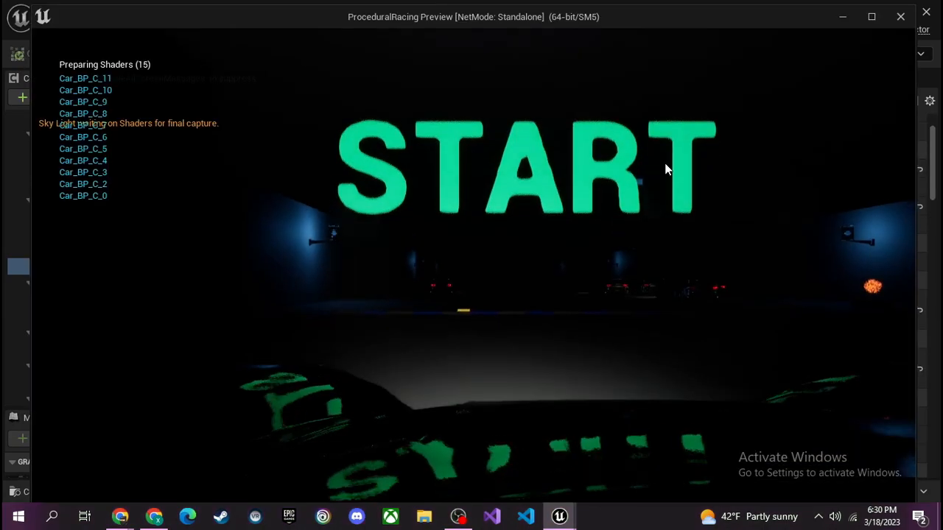
left_click(665, 169)
key("w")
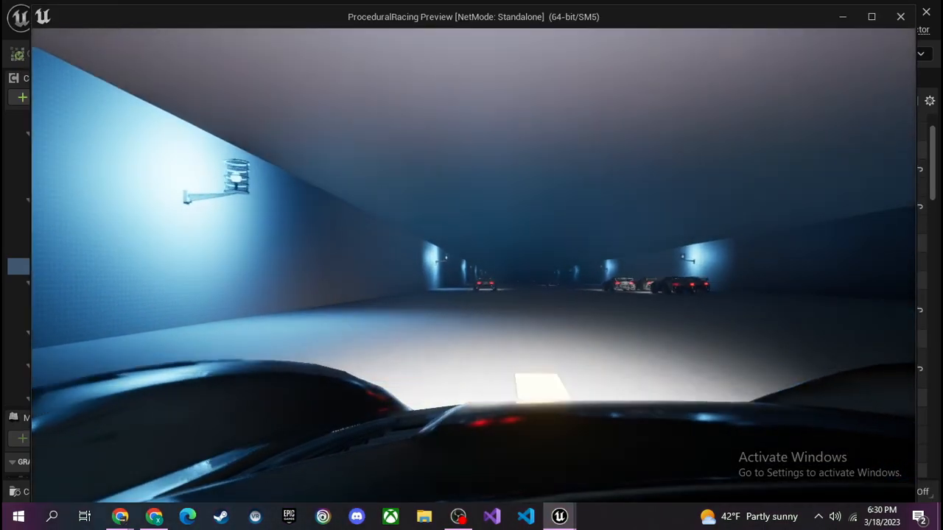
key("a")
key("Escape")
right_click_drag(648, 294, 692, 294)
key("w")
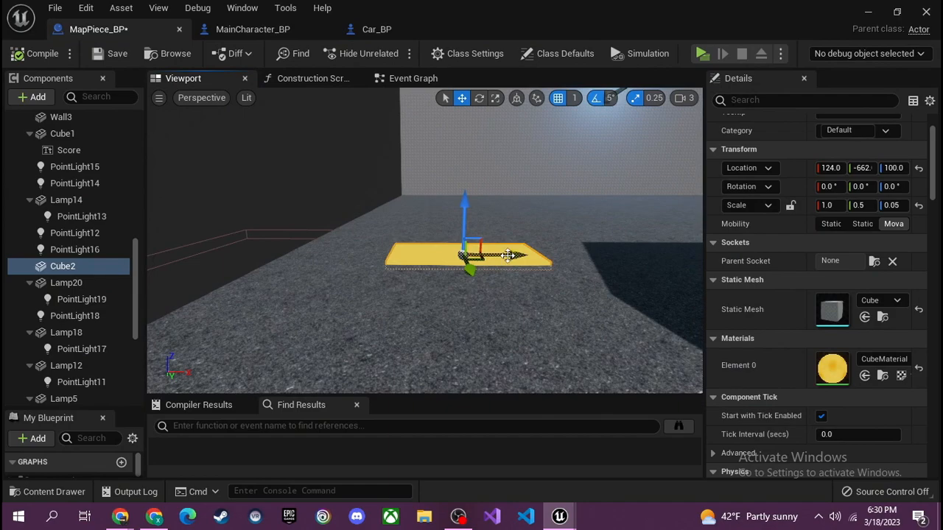
key("ctrl+d")
left_click_drag(462, 274, 652, 252)
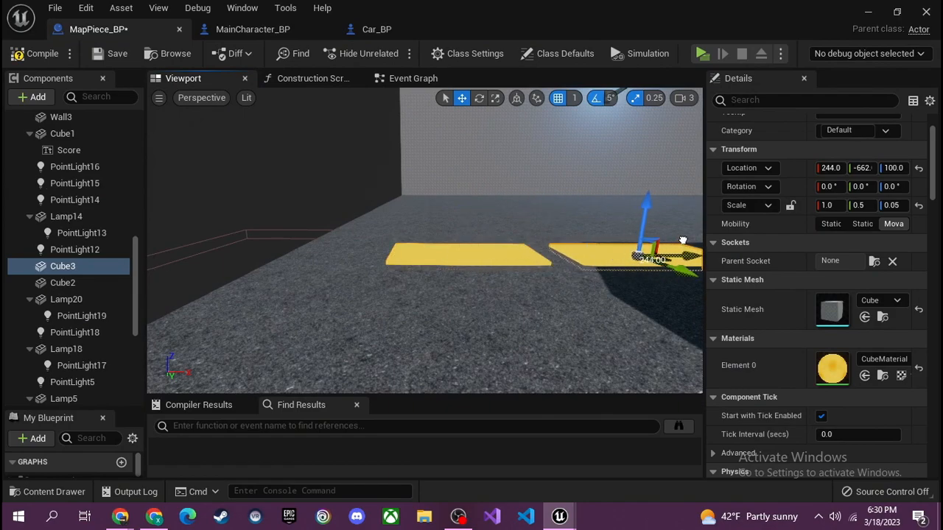
left_click(87, 269)
scroll(772, 178, "up", 2)
key("Delete")
Rename the Cube2 component to YellowLine
left_click(83, 266)
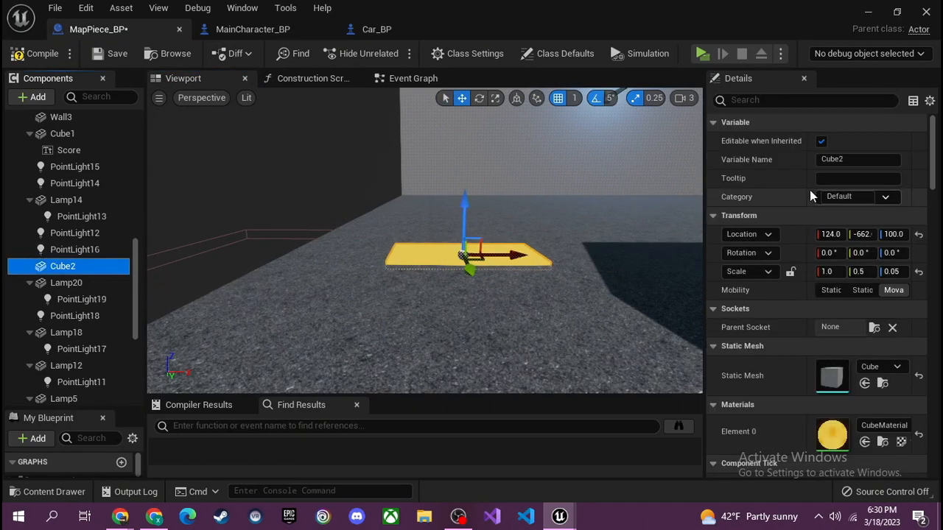
left_click(855, 158)
type("YellowLine")
key("Return")
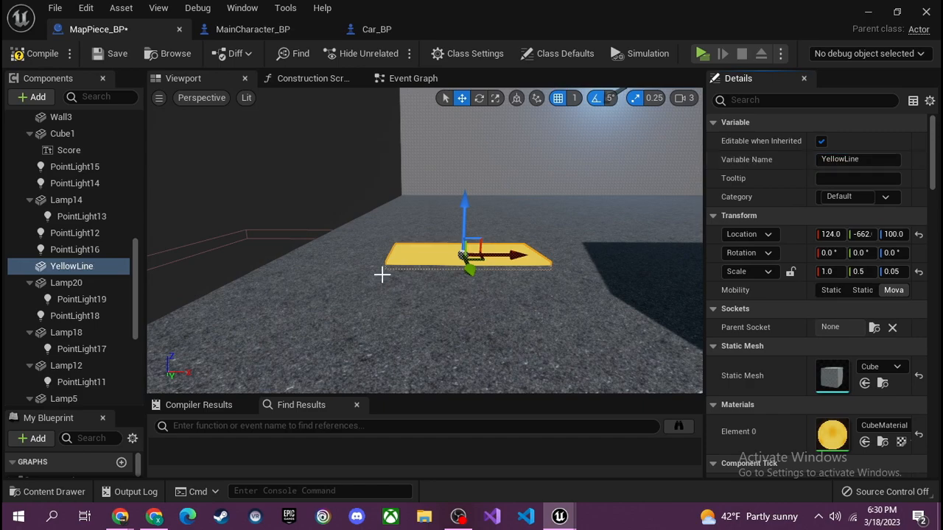
Duplicate YellowLine and place the copy further along the road at X 524
left_click(91, 270)
key("ctrl+d")
left_click_drag(509, 255, 810, 254)
right_click_drag(471, 258, 538, 273)
left_click(355, 267)
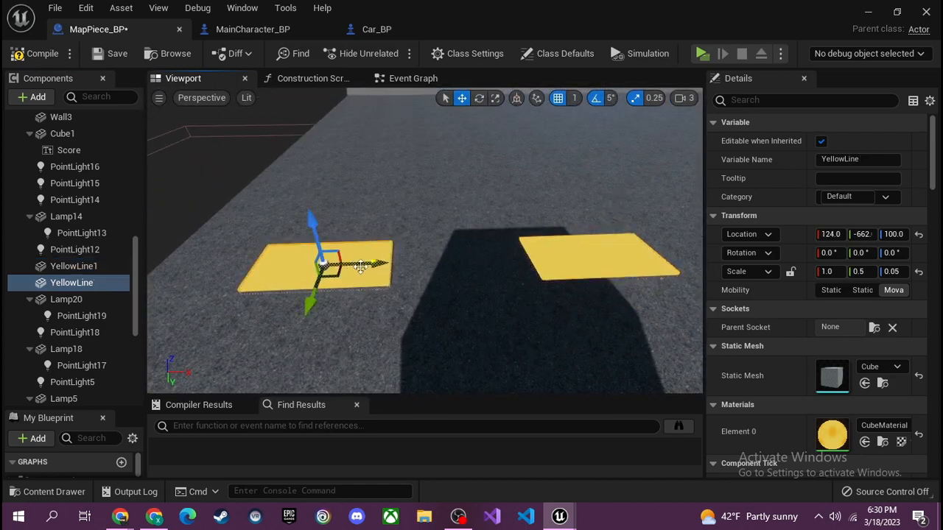
left_click(829, 236)
left_click(589, 254)
left_click(829, 235)
left_click(351, 254)
left_click(597, 258)
left_click_drag(829, 235, 831, 234)
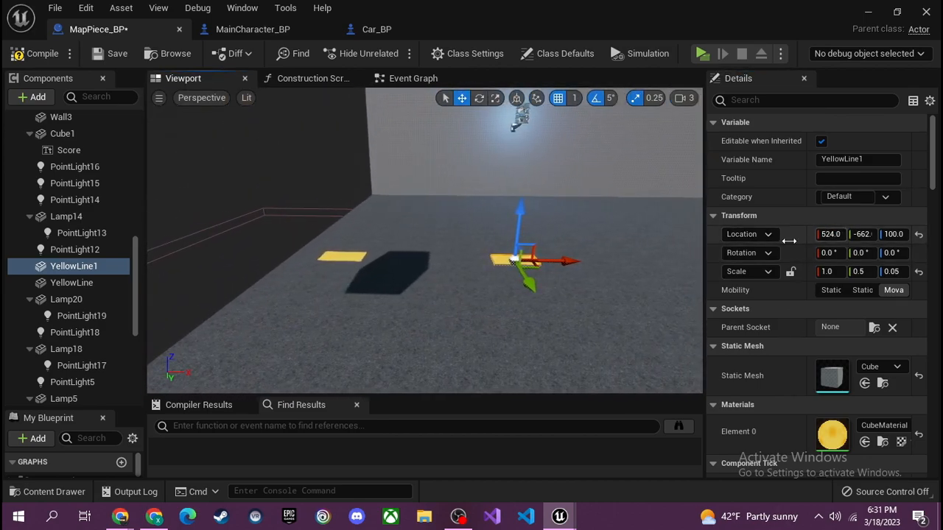
left_click(830, 234)
left_click(348, 259)
left_click(538, 259)
Add two more copies of the yellow line along the road at X 924 and X 1324
key("ctrl+d")
left_click(832, 236)
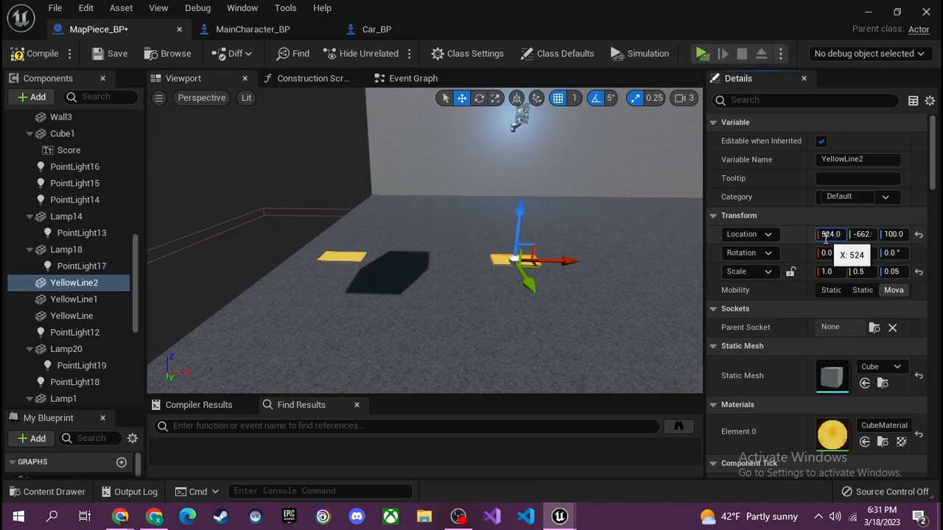
type("9")
key("Return")
right_click_drag(590, 266, 640, 248)
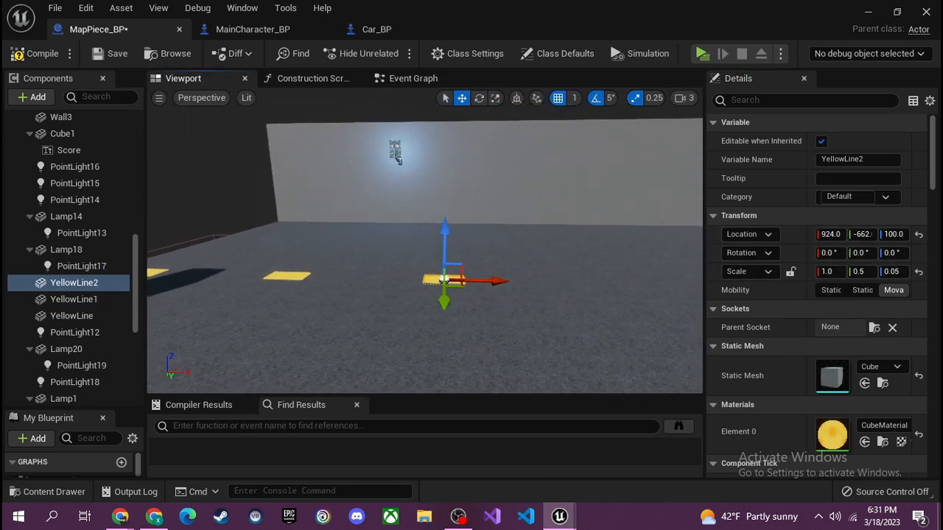
key("ctrl+d")
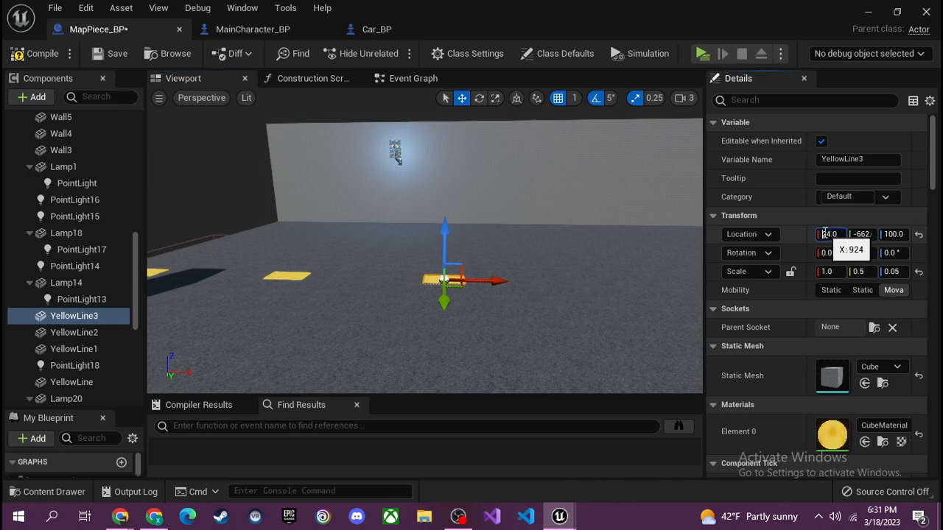
type("13")
key("Return")
key("d")
right_click_drag(598, 280, 567, 273)
Duplicate the yellow line at X 1324 and place the copy one equal spacing further along the road
key("ctrl+d")
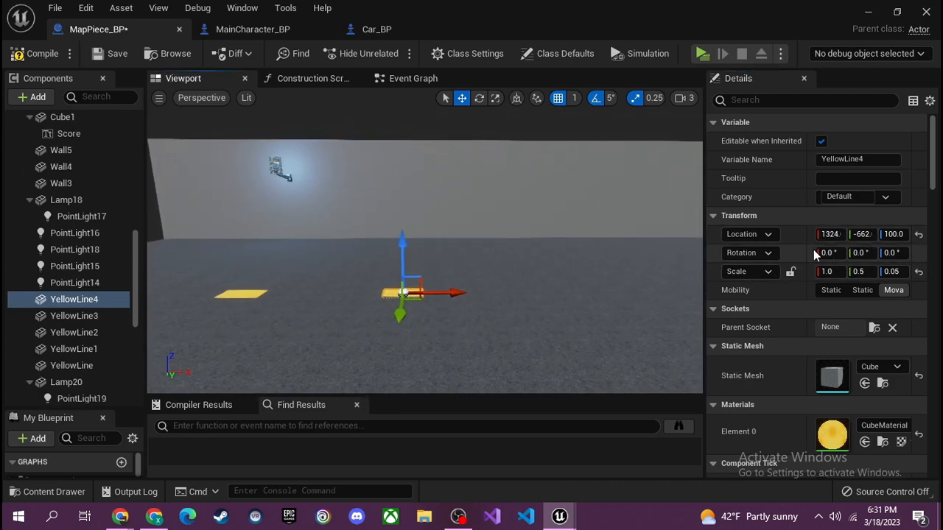
left_click(831, 235)
key("Return")
right_click_drag(560, 280, 501, 271)
key("s")
left_click(501, 271)
Try to duplicate the five yellow lines and move the copies further along the road, and undo the last changes
left_click(83, 299)
left_click(92, 366, "shift")
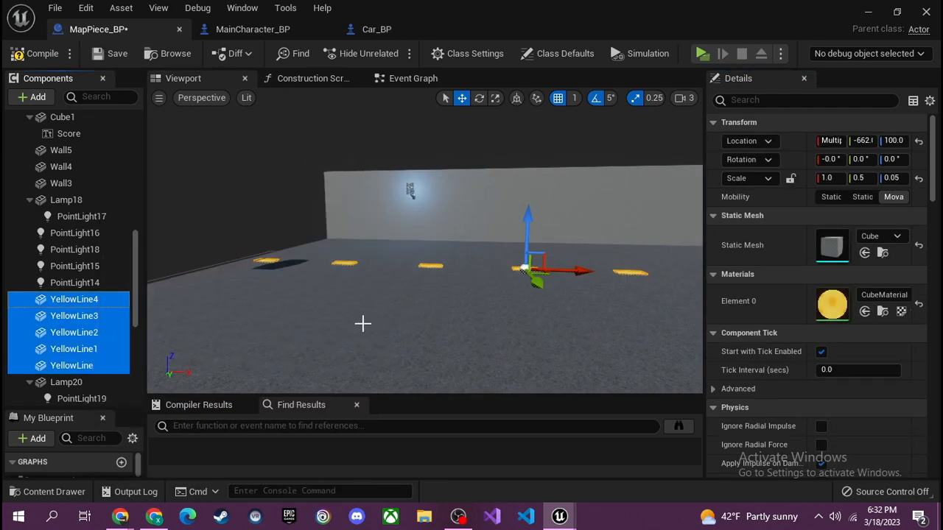
key("ctrl+d")
left_click_drag(486, 267, 689, 277)
key("w")
right_click_drag(455, 262, 419, 244)
key("s")
key("w")
key("d")
left_click(520, 240)
key("ctrl+z")
key("s")
key("ctrl+z")
Try to line up the duplicated yellow lines beyond the existing row, and undo the move
left_click_drag(362, 261, 694, 278)
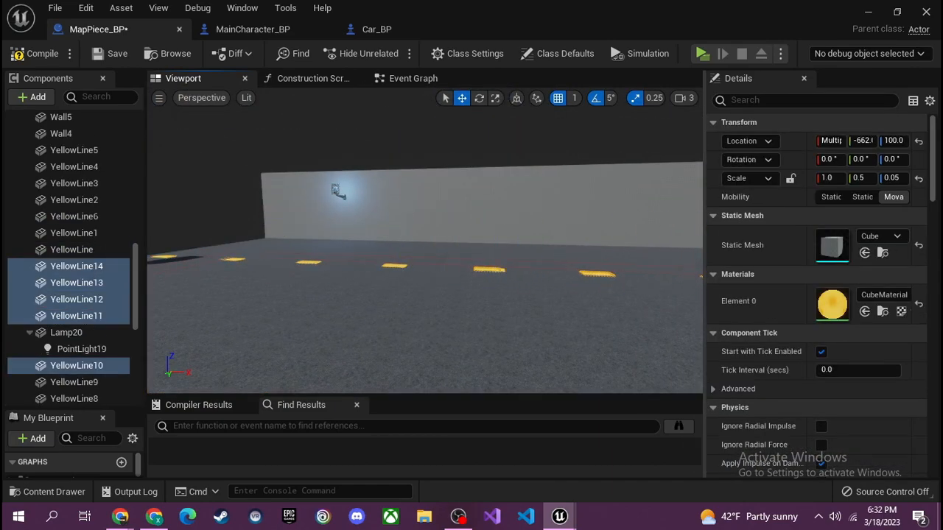
key("w")
right_click_drag(631, 273, 631, 274)
key("s")
key("w")
key("s")
left_click_drag(648, 130, 426, 246)
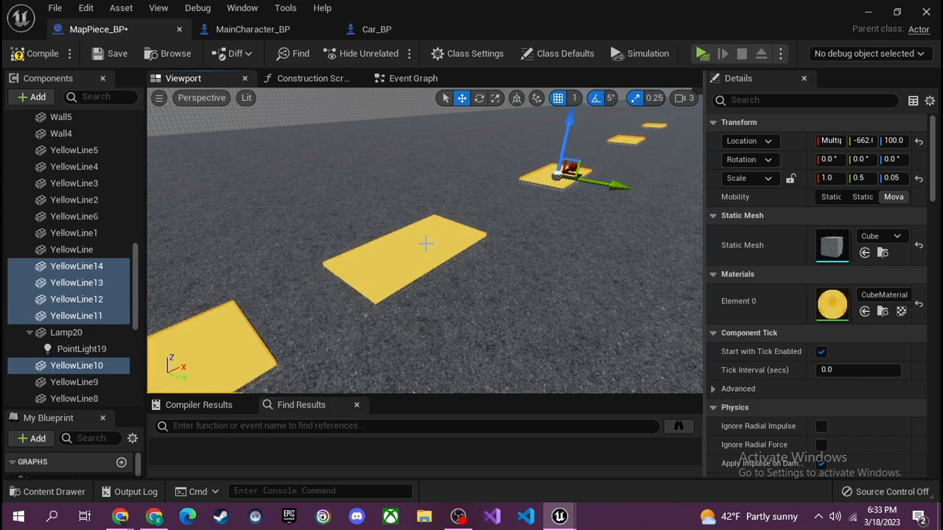
key("ctrl+z")
key("ctrl+z")
Duplicate the selected yellow lines and move the copies along the road to about X 2920, continuing the evenly spaced row
right_click_drag(498, 217, 317, 181)
key("ctrl+d")
left_click_drag(266, 244, 700, 303)
key("f")
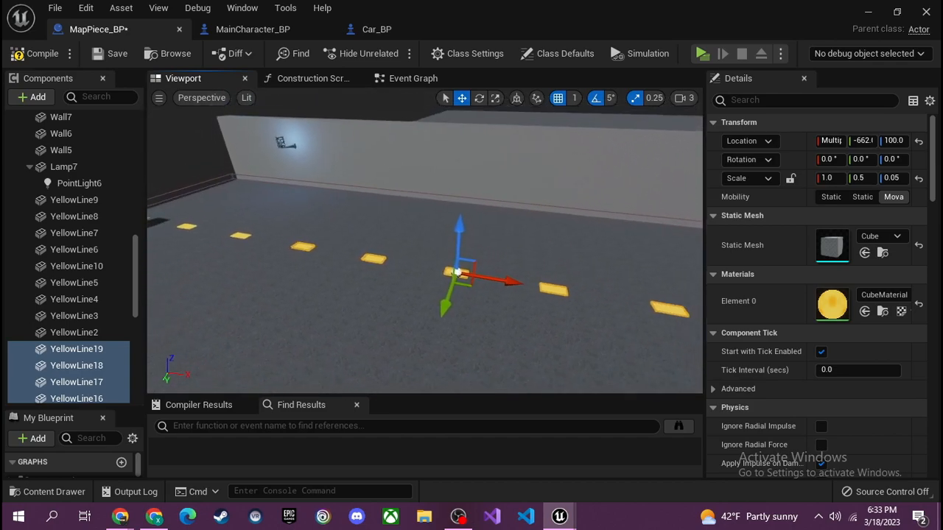
left_click_drag(478, 262, 601, 274)
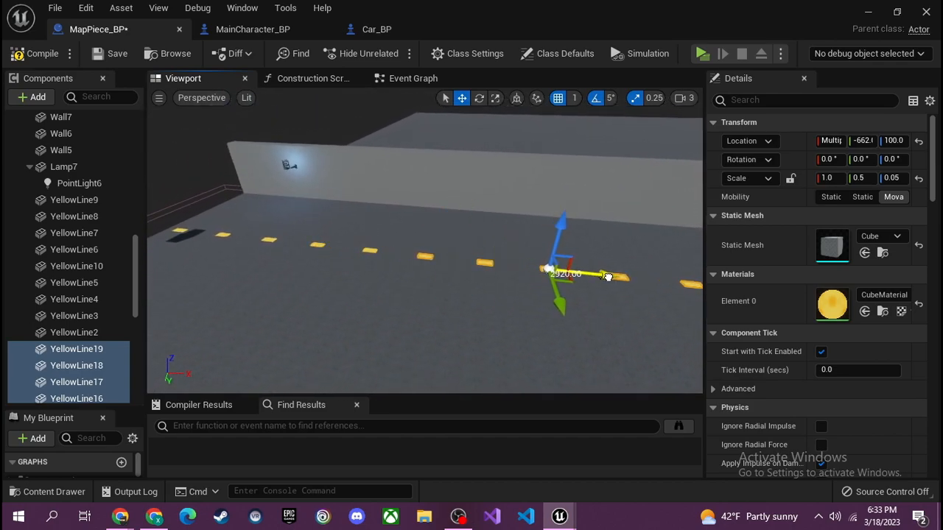
left_click_drag(608, 277, 609, 276)
key("f")
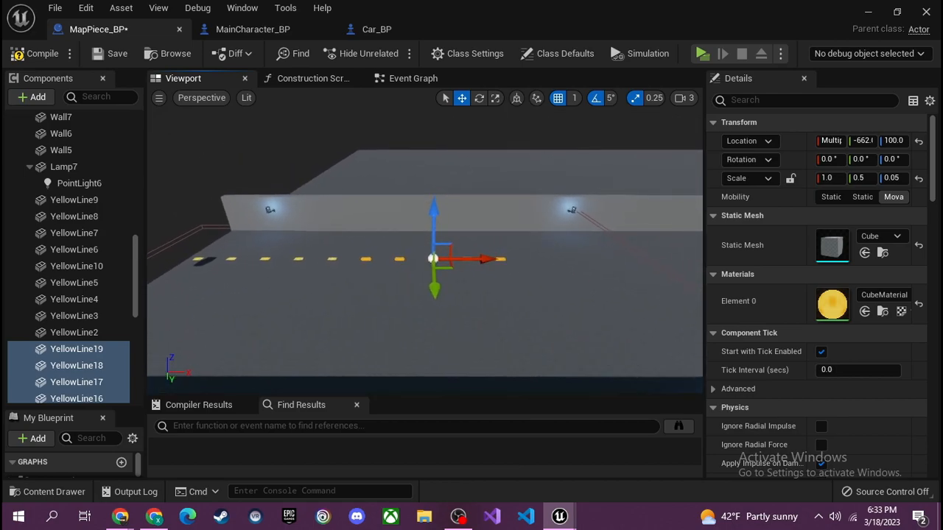
left_click_drag(472, 258, 540, 259, "alt")
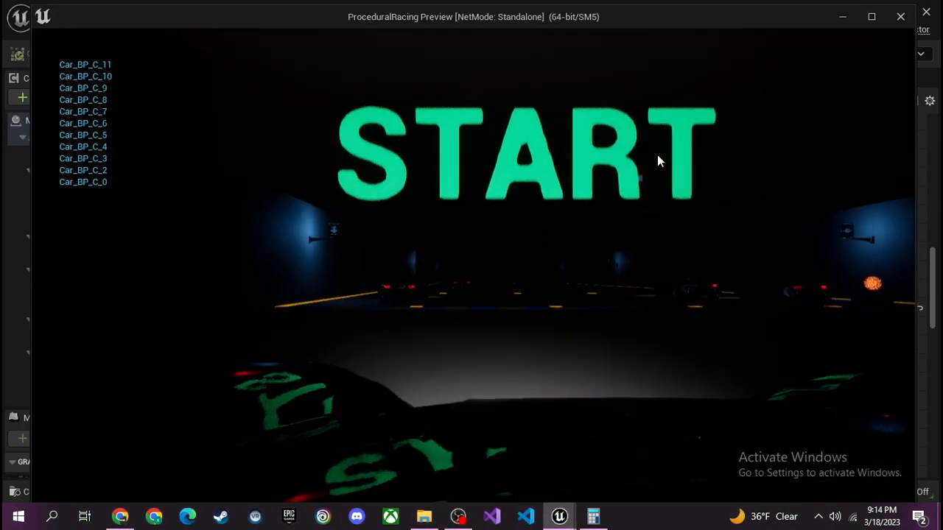
Check the lane lines from the start of the track in the game preview, and exit the preview
left_click(658, 160)
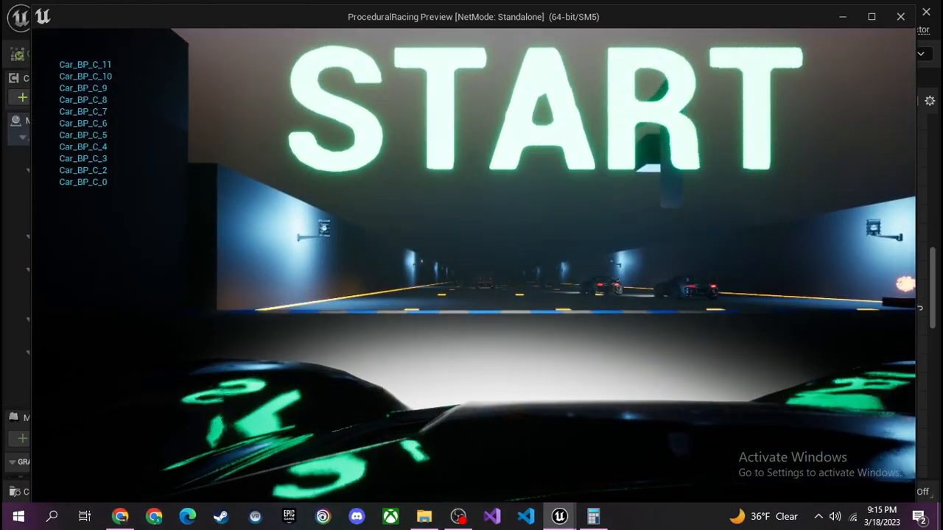
key("Escape")
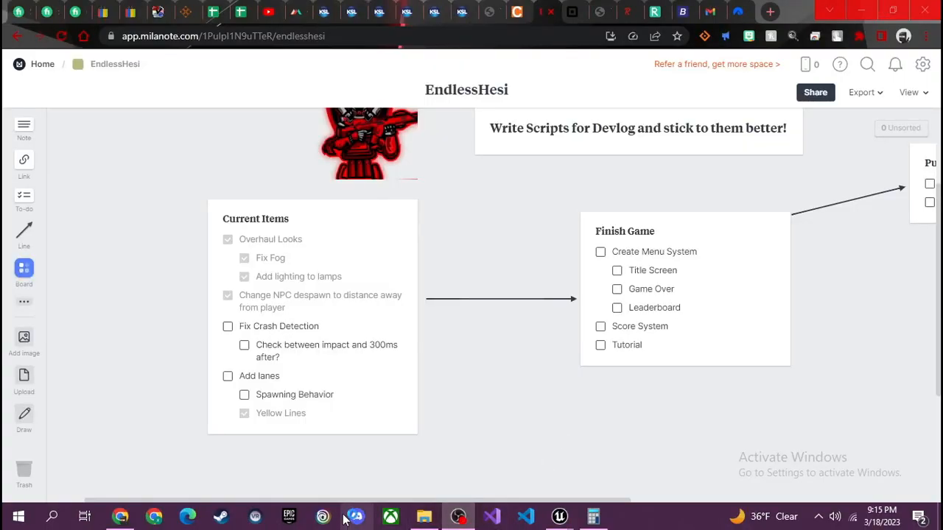
left_click(344, 480)
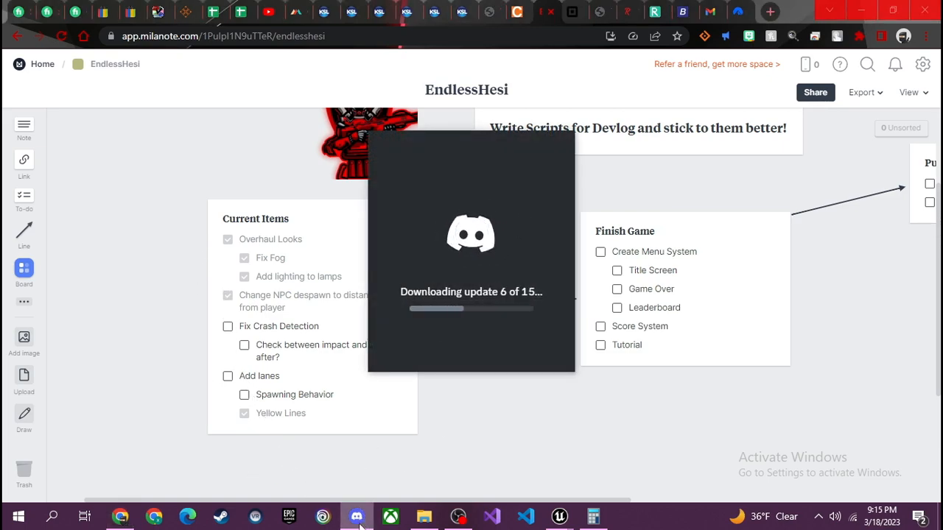
mouse_move(357, 516)
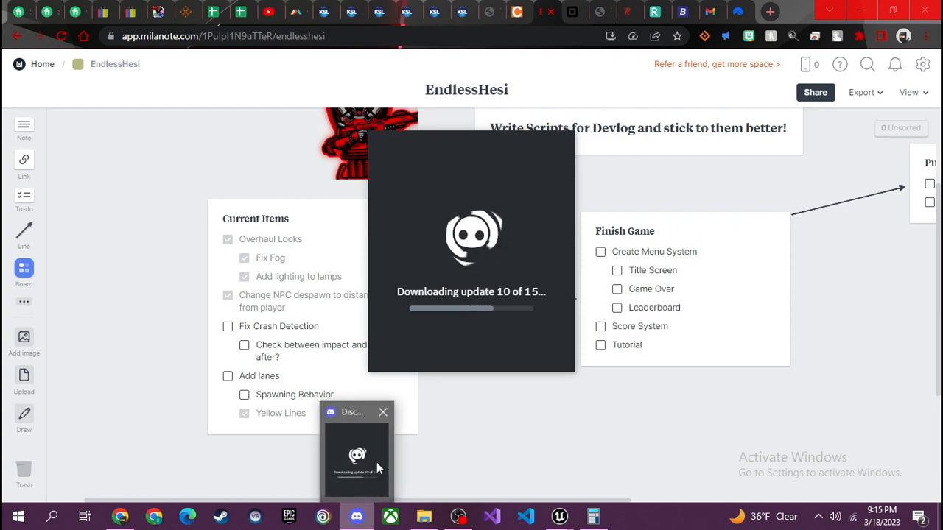
left_click(383, 413)
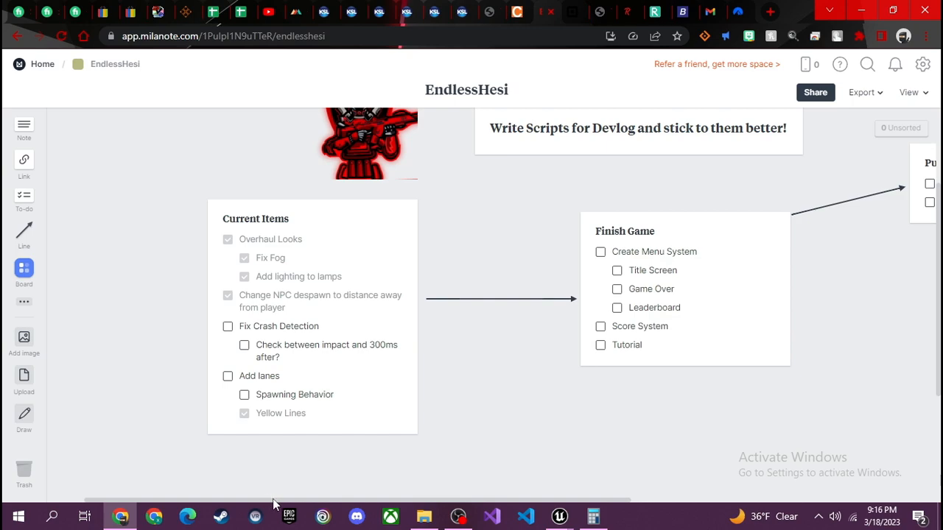
Review the Finish Game and Publish Game lists on the EndlessHesi planning board
left_click_drag(271, 504, 535, 480)
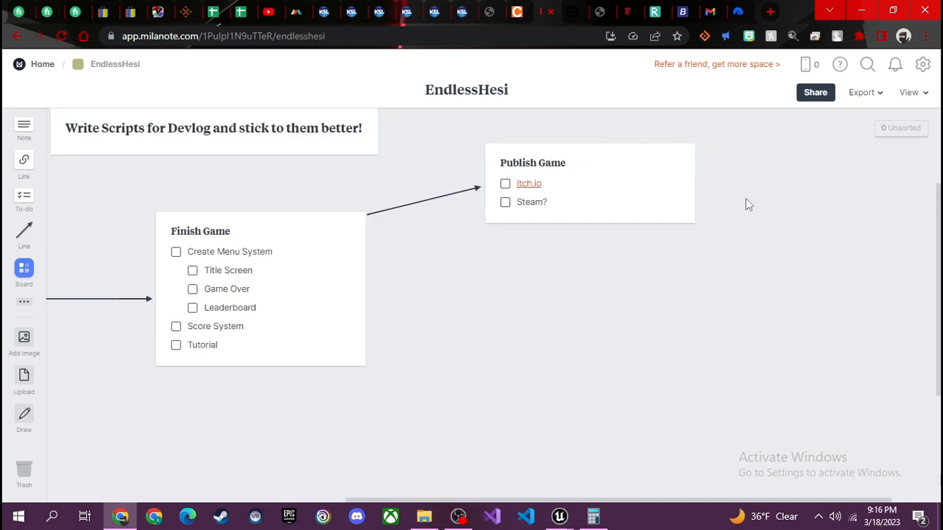